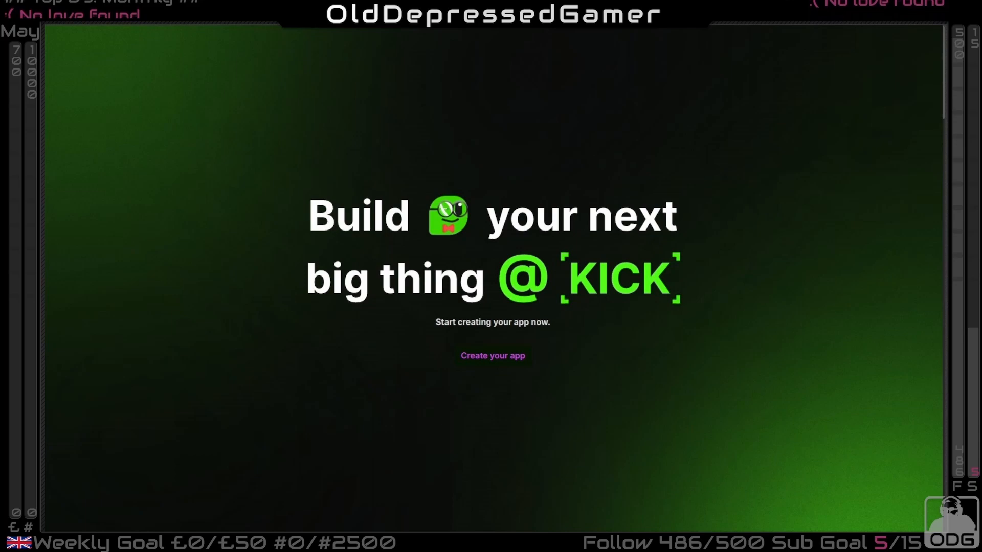
Switch to the StreamRoller live portal, centre its window on the screen and highlight the kick extension in the extensions list
{"action": "key", "text": "alt+Tab"}
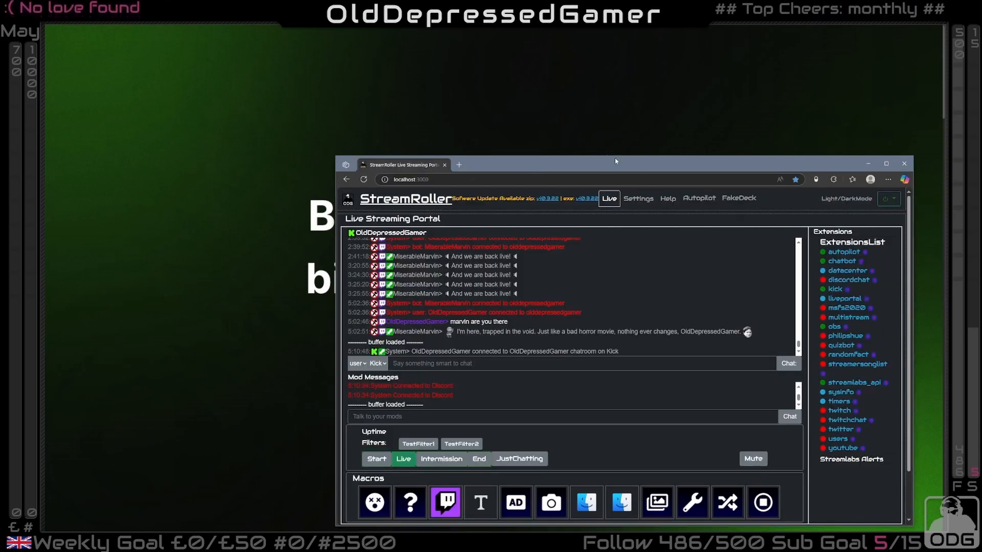
{"action": "left_click_drag", "start_coordinate": [616, 161], "coordinate": [511, 132]}
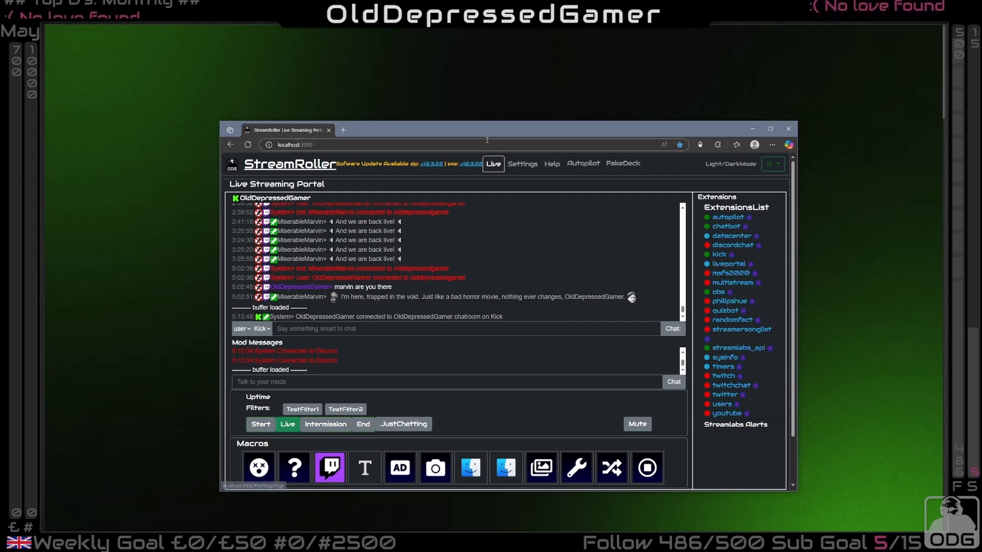
{"action": "left_click_drag", "start_coordinate": [536, 127], "coordinate": [514, 110]}
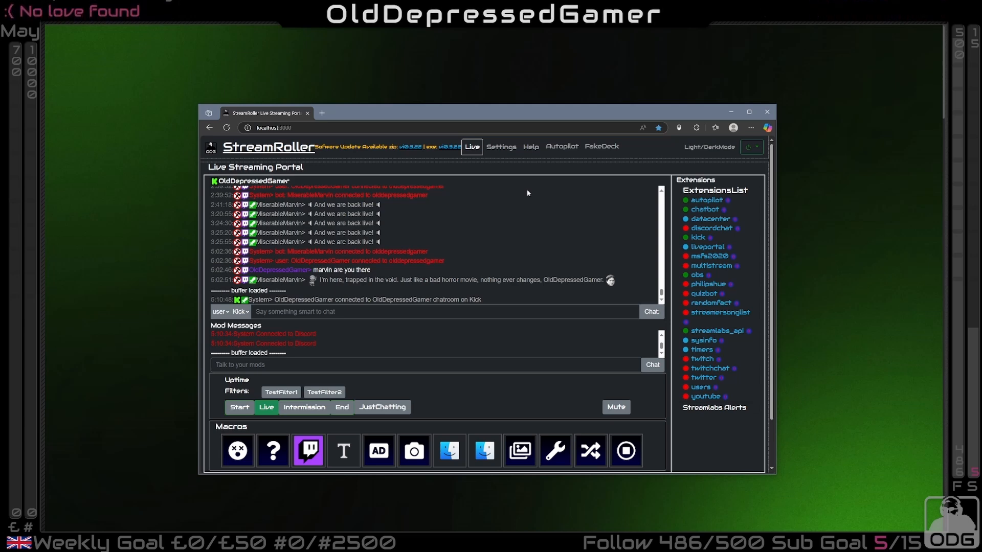
{"action": "double_click", "coordinate": [698, 238]}
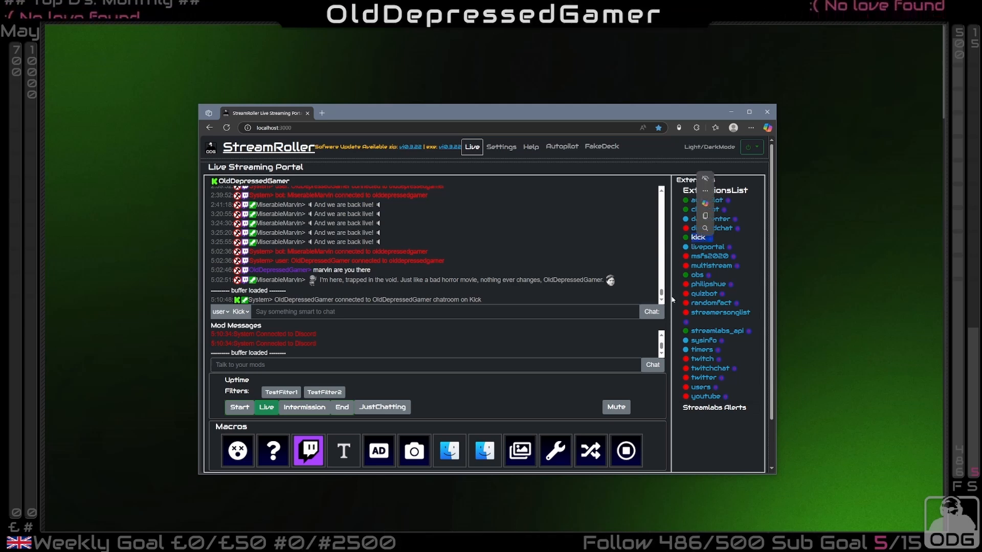
{"action": "left_click", "coordinate": [693, 452]}
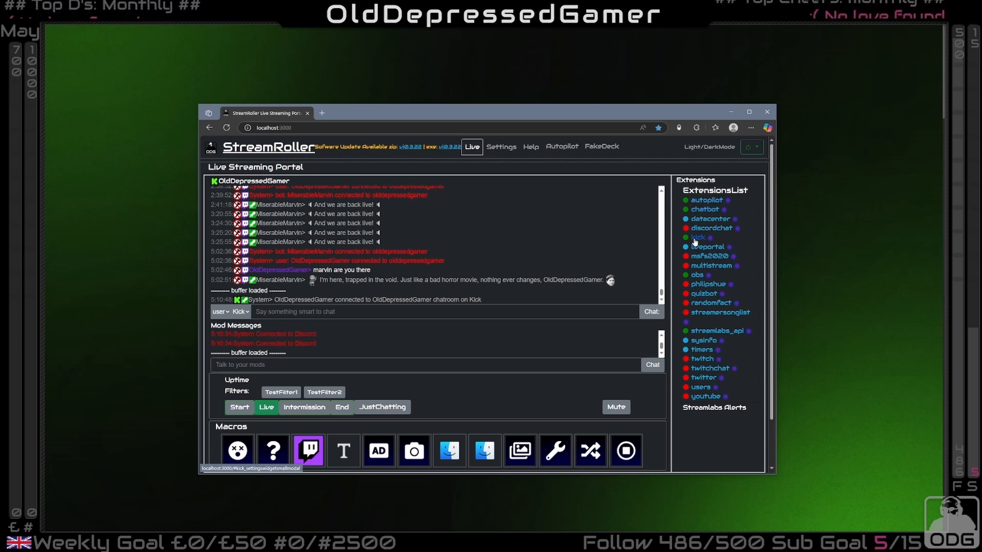
Open StreamRoller's Autopilot page and go to the Trigger and Action sections of the new pairing form
{"action": "left_click", "coordinate": [557, 147]}
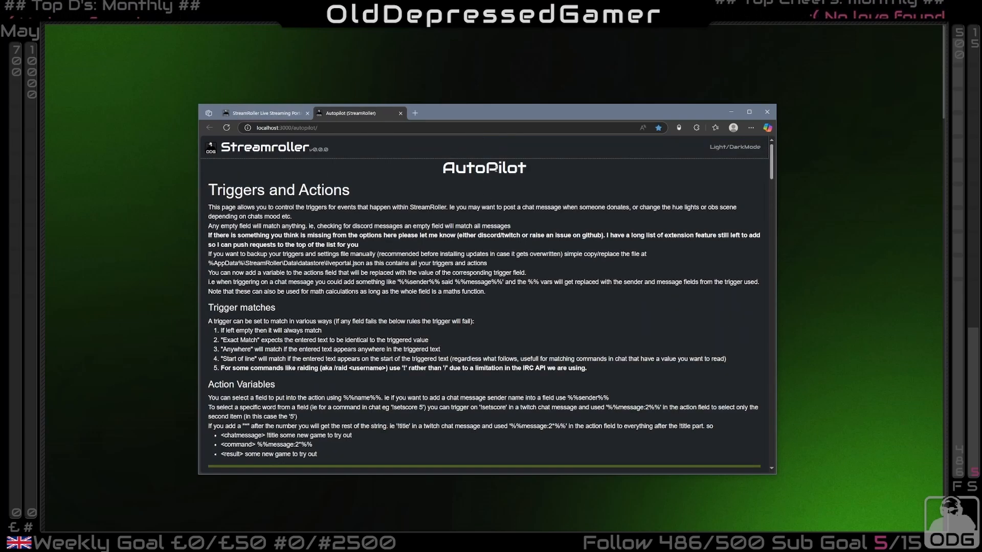
{"action": "scroll", "coordinate": [438, 230], "scroll_direction": "down", "scroll_amount": 15}
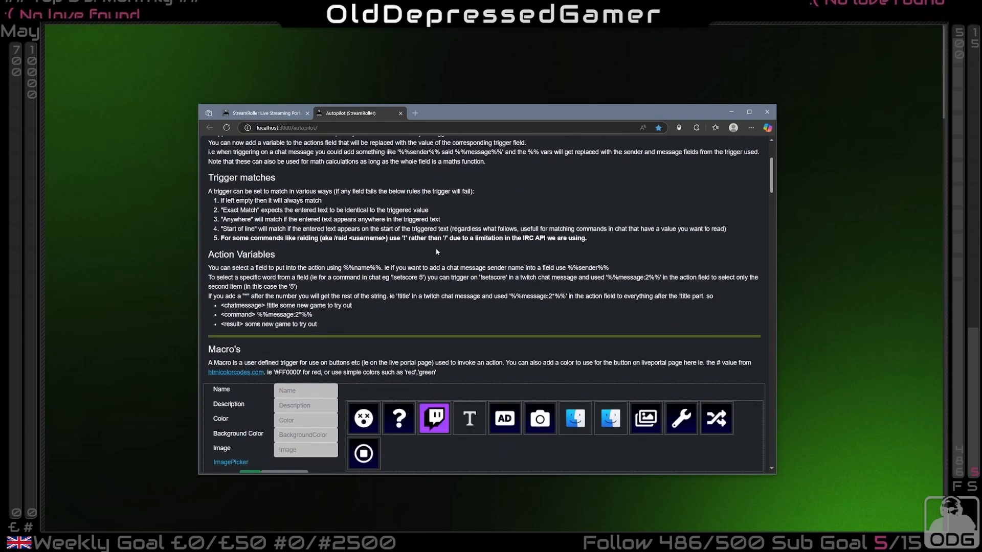
{"action": "scroll", "coordinate": [440, 255], "scroll_direction": "down", "scroll_amount": 1}
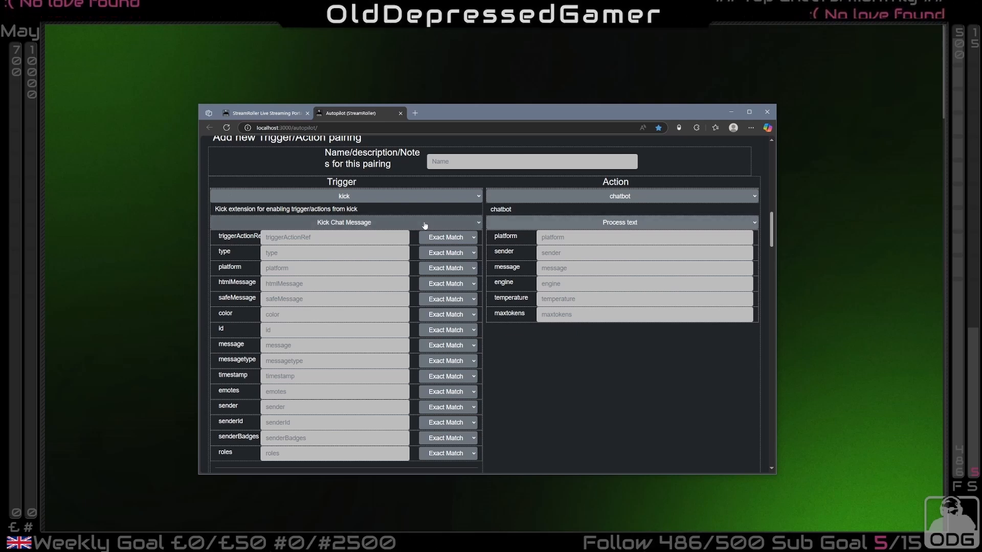
{"action": "scroll", "coordinate": [410, 223], "scroll_direction": "up", "scroll_amount": 2}
{"action": "scroll", "coordinate": [391, 250], "scroll_direction": "down", "scroll_amount": 1}
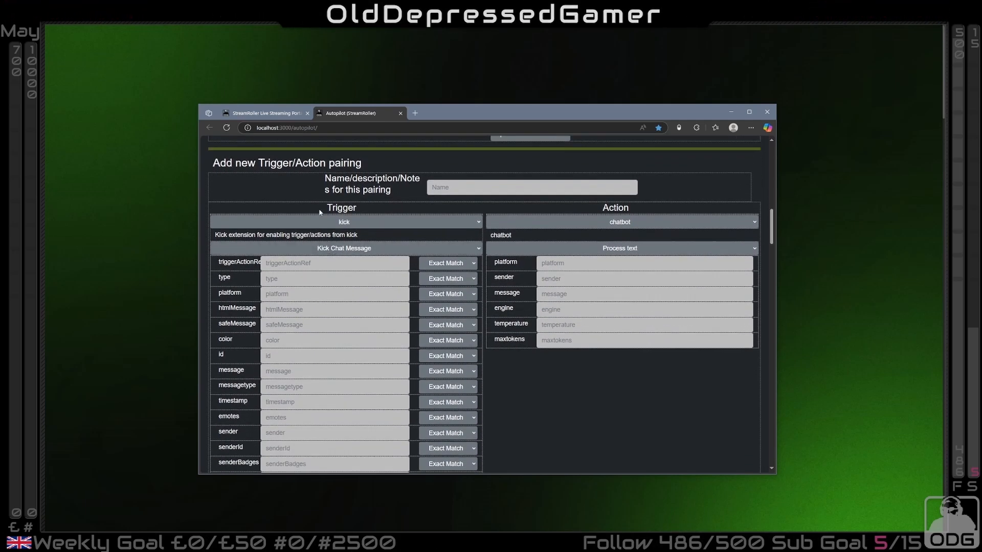
{"action": "left_click_drag", "start_coordinate": [318, 208], "coordinate": [373, 209]}
{"action": "left_click_drag", "start_coordinate": [587, 207], "coordinate": [640, 207]}
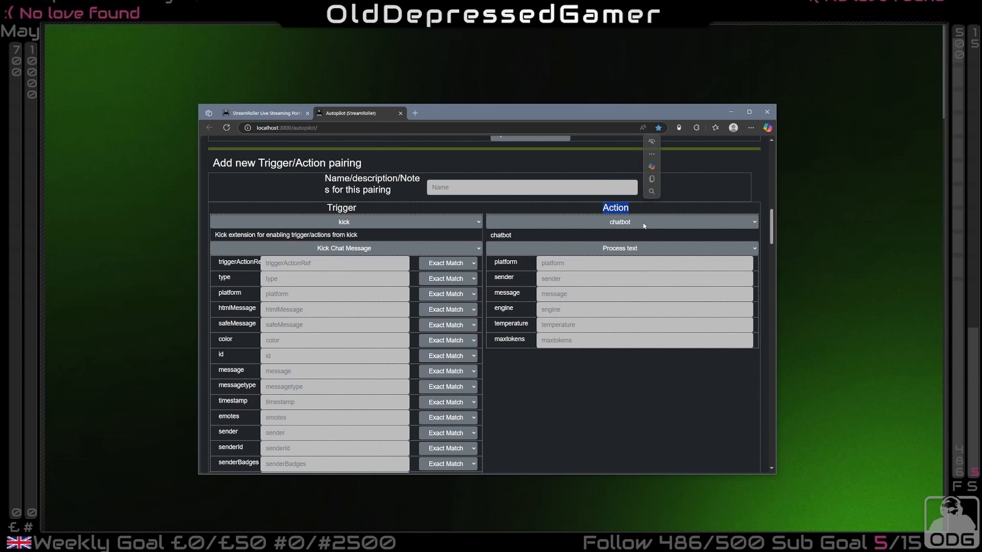
Choose Kick Chat Message as the kick trigger and Process a chat message as the chatbot action
{"action": "left_click", "coordinate": [344, 248]}
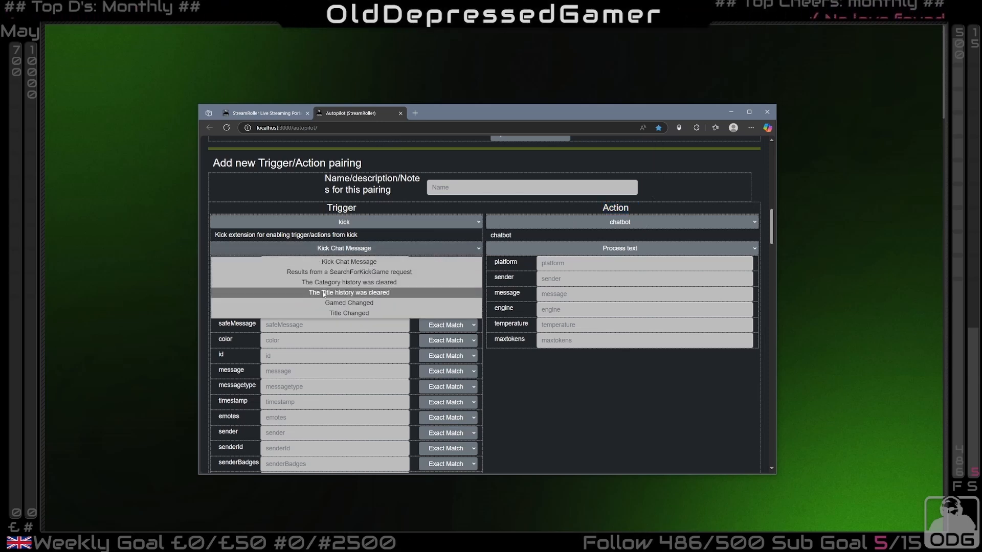
{"action": "left_click", "coordinate": [348, 261]}
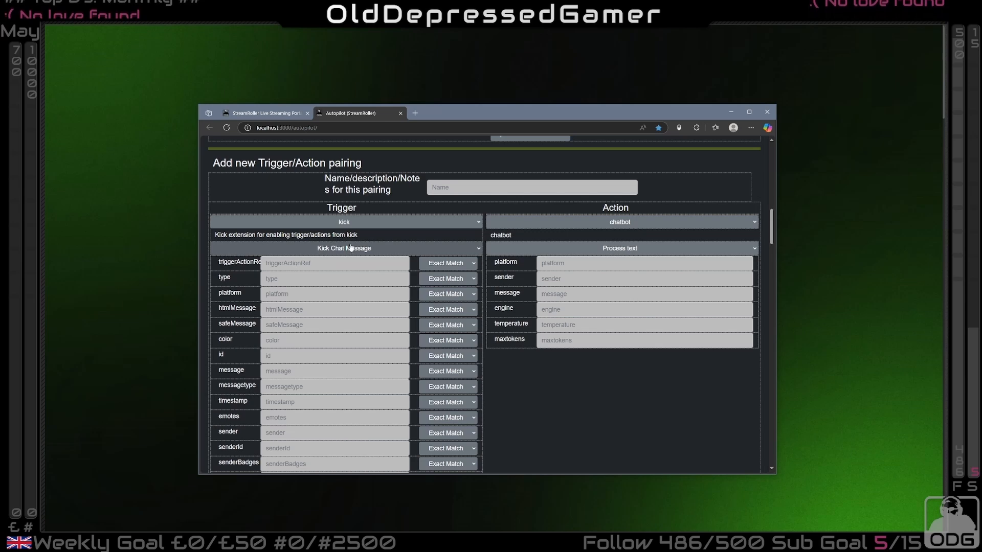
{"action": "left_click", "coordinate": [300, 371]}
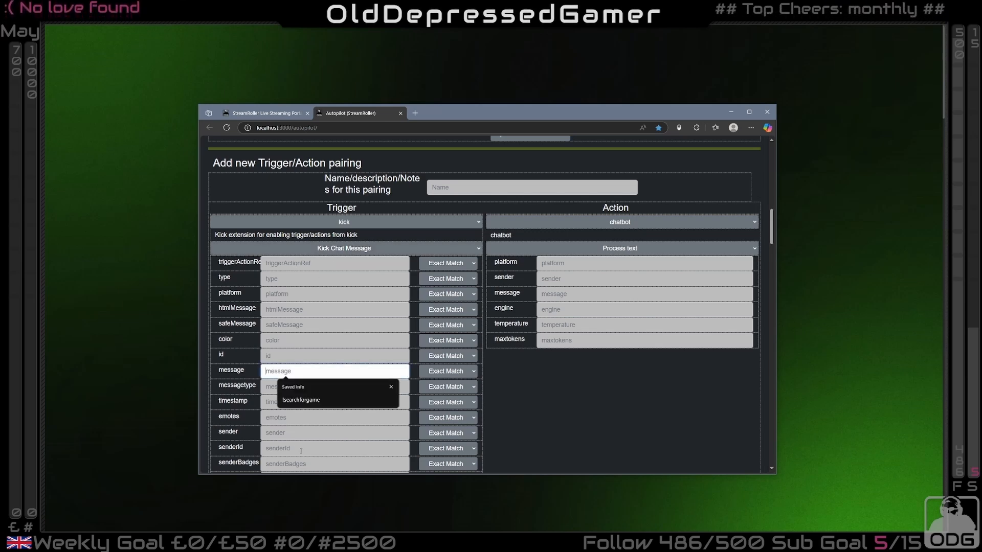
{"action": "left_click", "coordinate": [629, 249]}
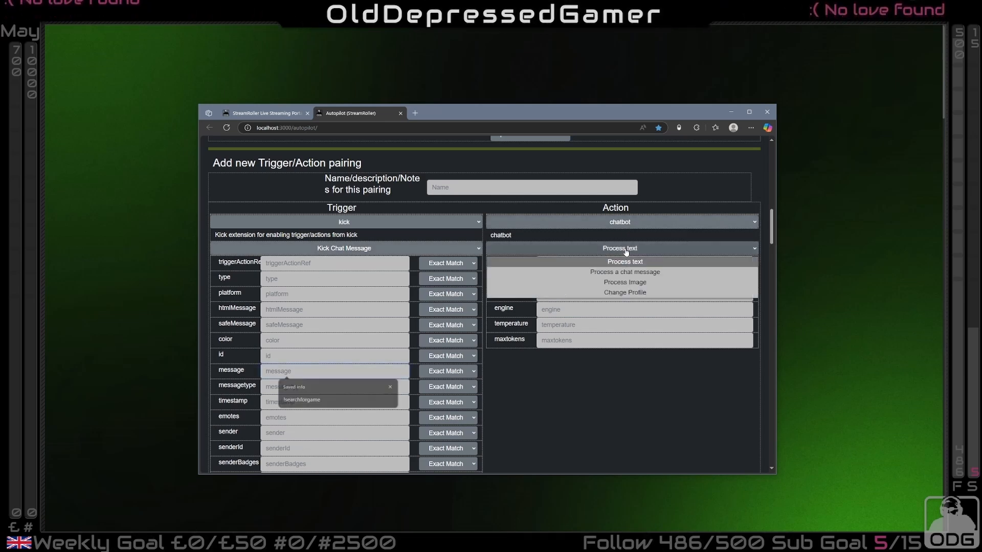
{"action": "left_click", "coordinate": [625, 271]}
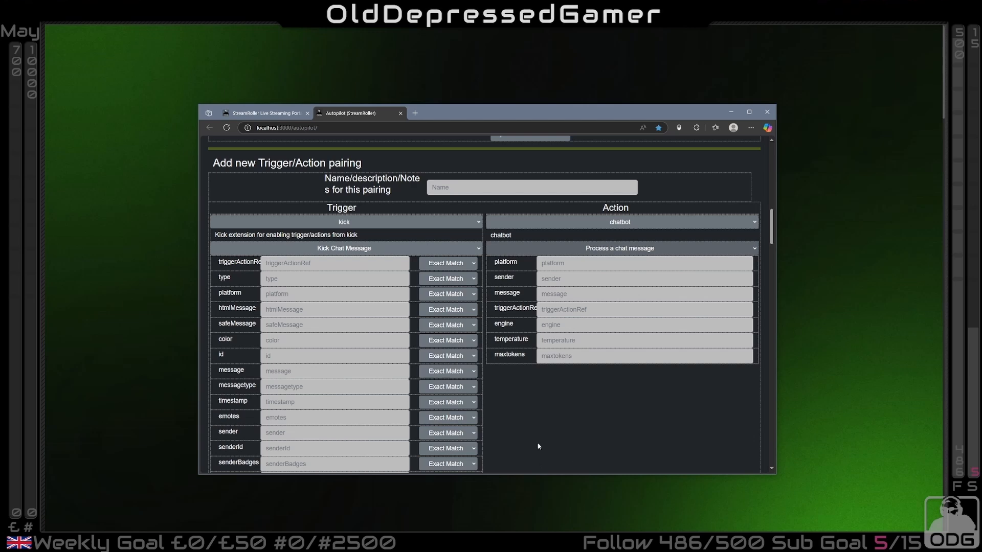
Fill the chatbot action with message %%message%%, sender %%sender%% and platform kick
{"action": "scroll", "coordinate": [569, 458], "scroll_direction": "down", "scroll_amount": 1}
{"action": "double_click", "coordinate": [231, 317]}
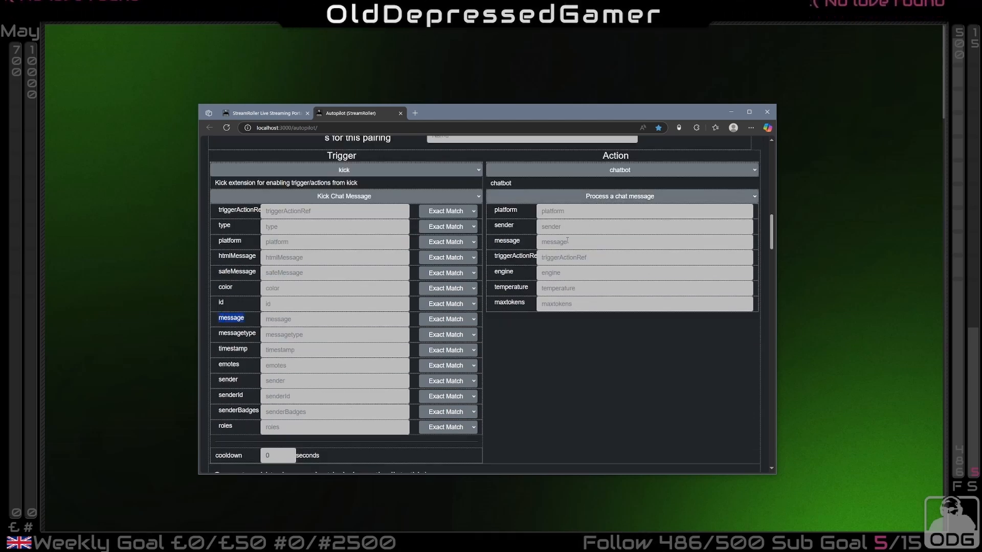
{"action": "left_click", "coordinate": [588, 242]}
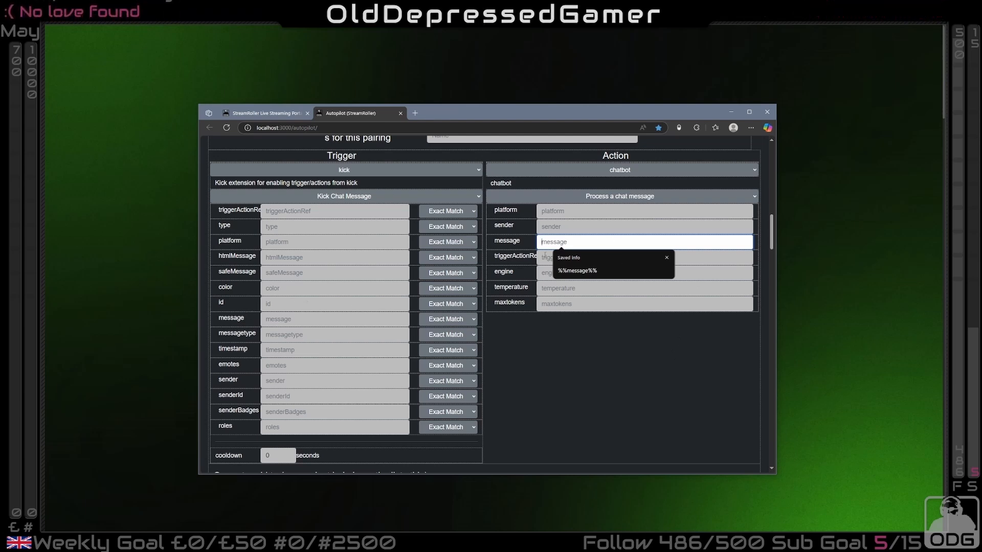
{"action": "left_click", "coordinate": [578, 271]}
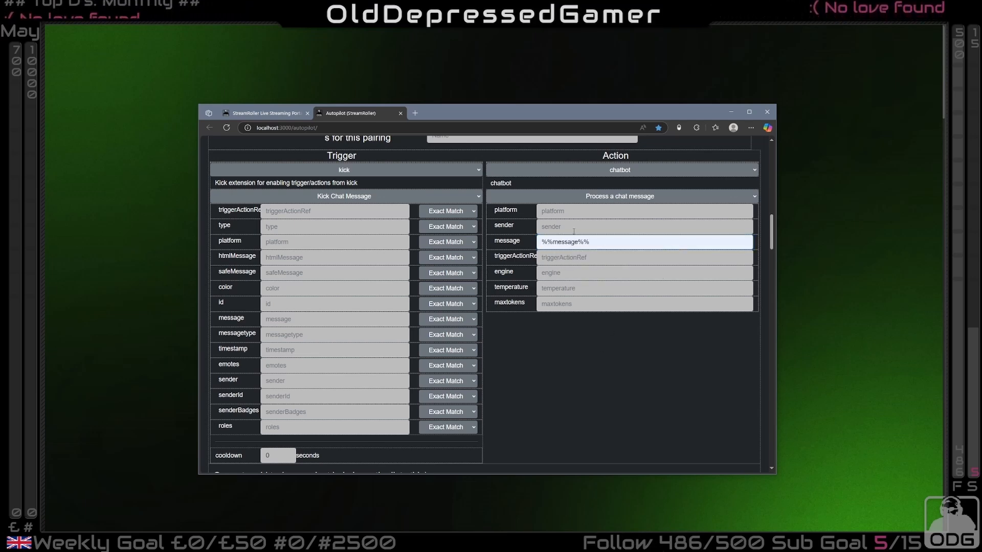
{"action": "left_click", "coordinate": [573, 230]}
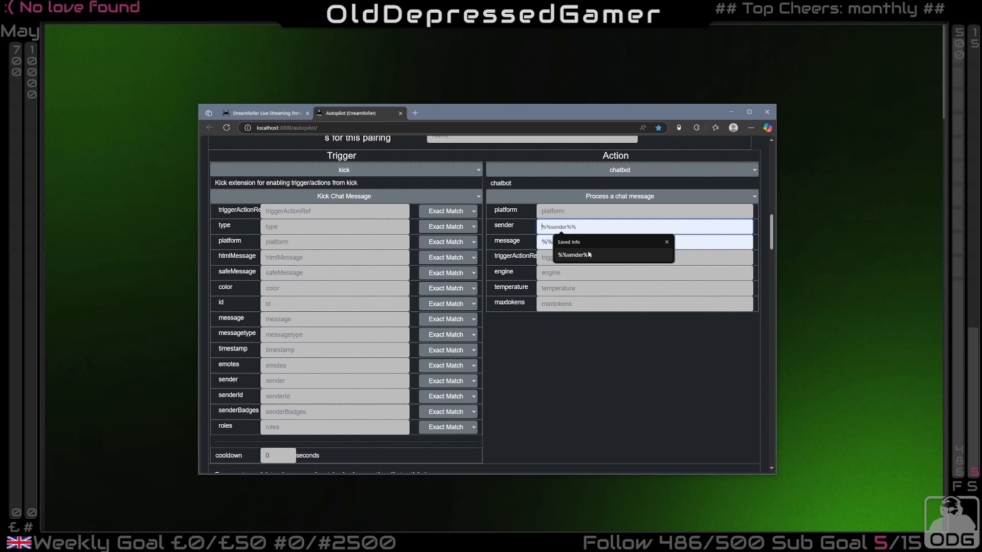
{"action": "left_click", "coordinate": [588, 254]}
{"action": "left_click", "coordinate": [583, 211]}
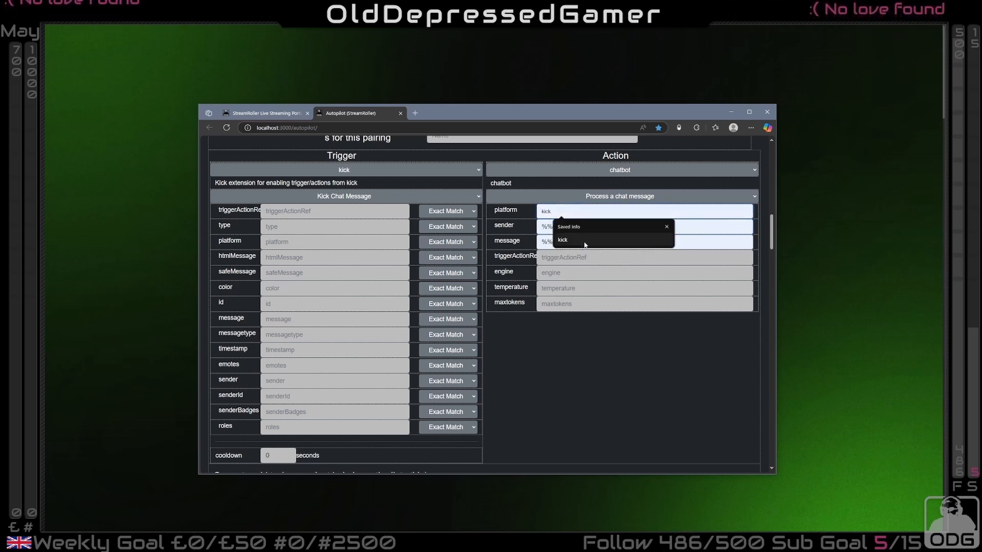
{"action": "left_click", "coordinate": [585, 245]}
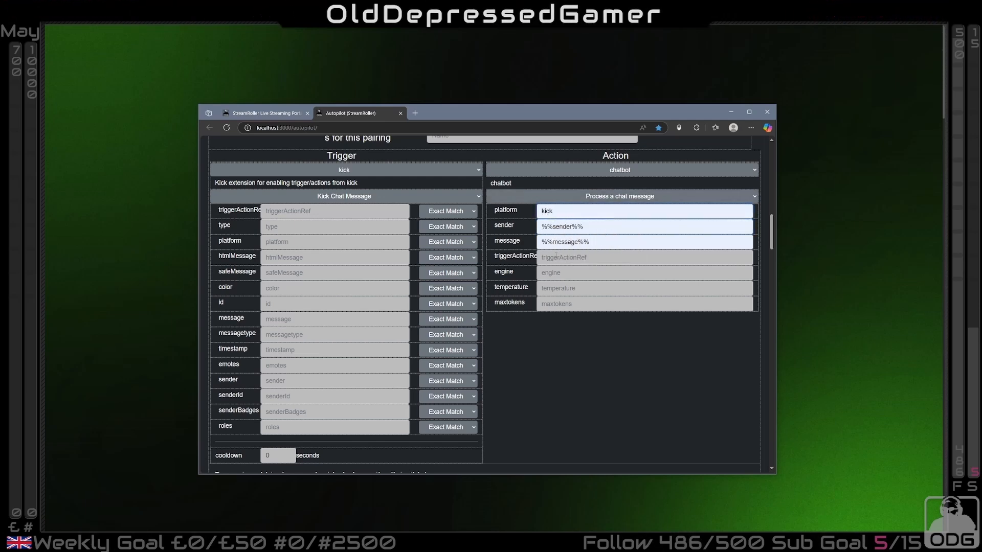
Set the trigger's message to !searchforgame with Start of line matching and its sender to bob
{"action": "key", "text": "Tab"}
{"action": "key", "text": "Tab"}
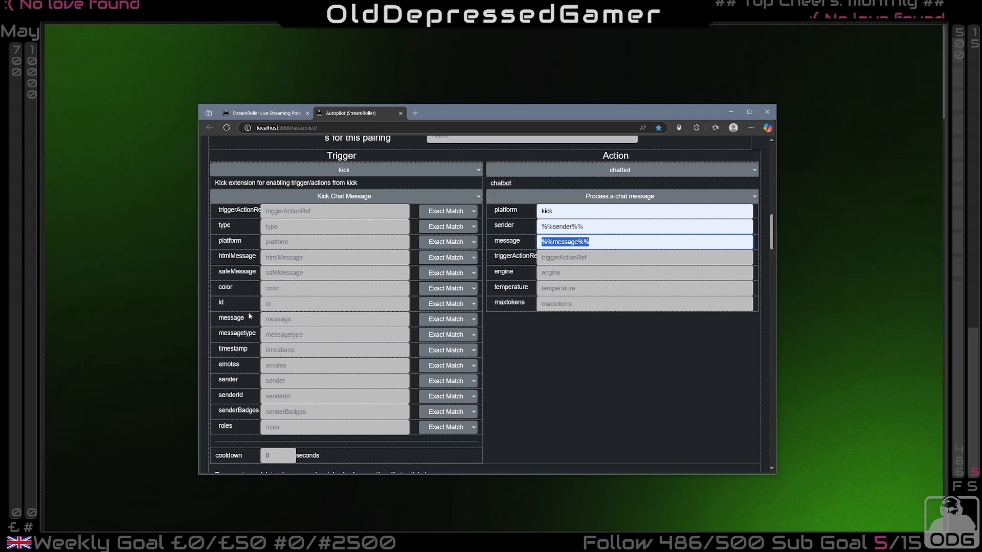
{"action": "double_click", "coordinate": [220, 320]}
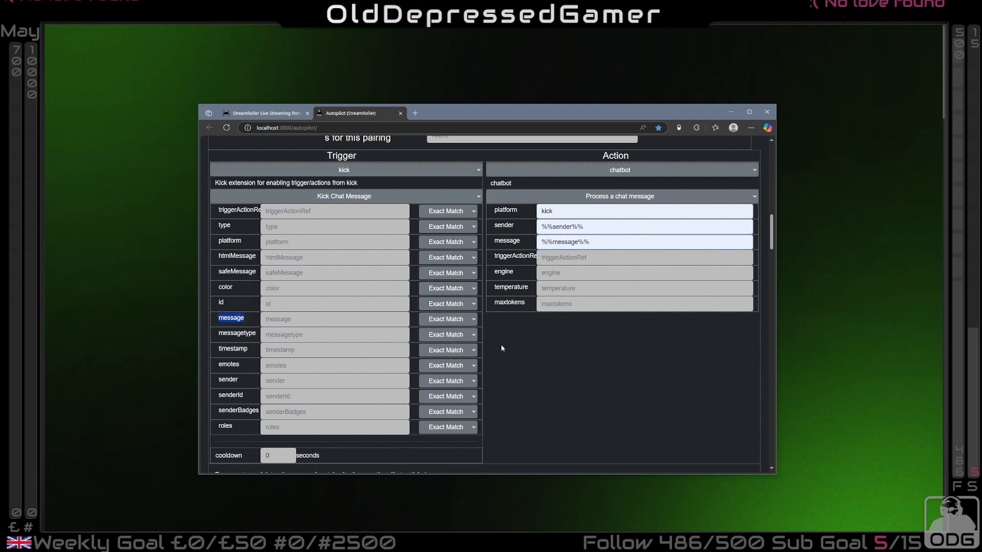
{"action": "left_click_drag", "start_coordinate": [600, 243], "coordinate": [535, 246]}
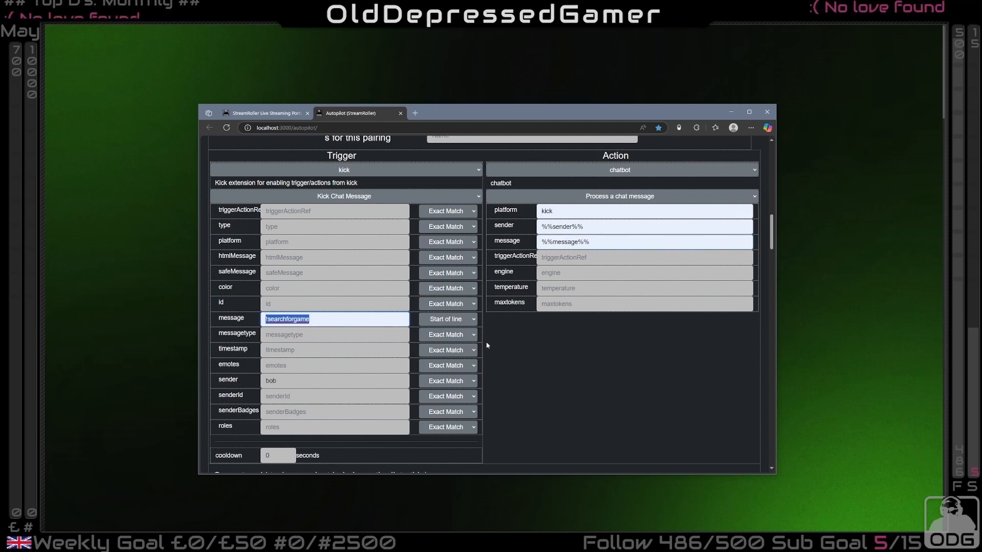
Examine the existing KickChatBot pairing, comparing its ChatMessageReceived trigger with the message variable in its ProcessChatMessage action
{"action": "scroll", "coordinate": [499, 336], "scroll_direction": "down", "scroll_amount": 2}
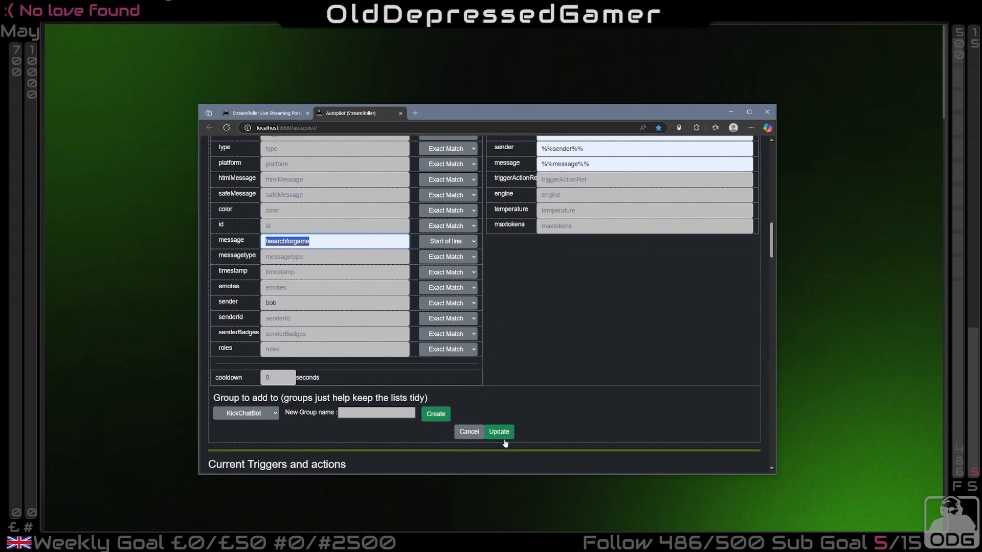
{"action": "scroll", "coordinate": [530, 307], "scroll_direction": "up", "scroll_amount": 2}
{"action": "scroll", "coordinate": [519, 306], "scroll_direction": "down", "scroll_amount": 10}
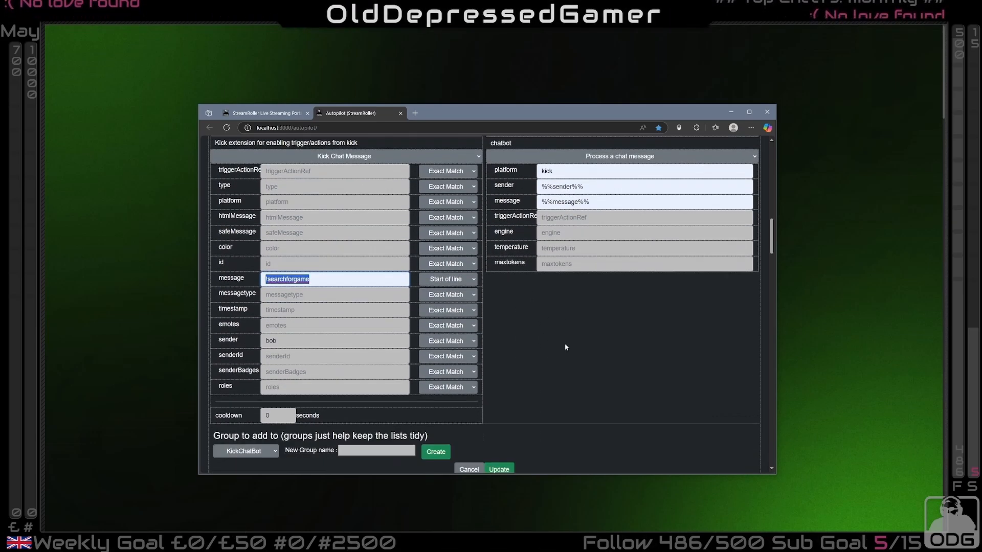
{"action": "scroll", "coordinate": [518, 305], "scroll_direction": "down", "scroll_amount": 7}
{"action": "scroll", "coordinate": [487, 306], "scroll_direction": "up", "scroll_amount": 3}
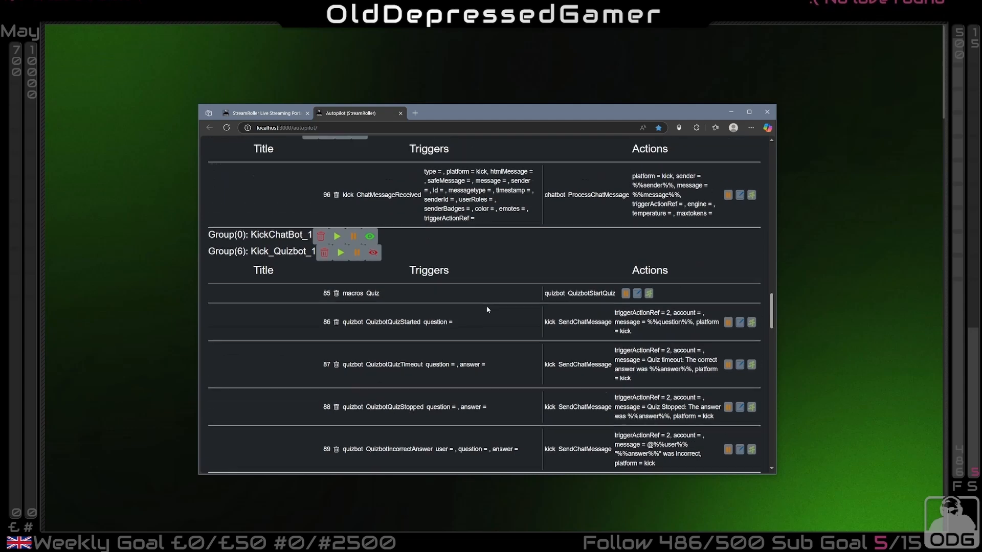
{"action": "left_click_drag", "start_coordinate": [343, 326], "coordinate": [534, 323]}
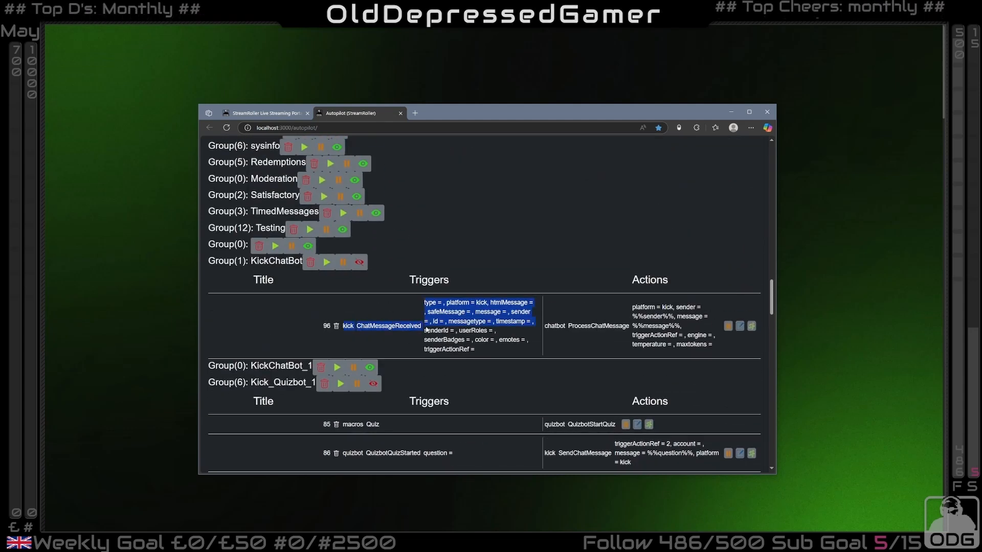
{"action": "left_click_drag", "start_coordinate": [632, 326], "coordinate": [681, 325]}
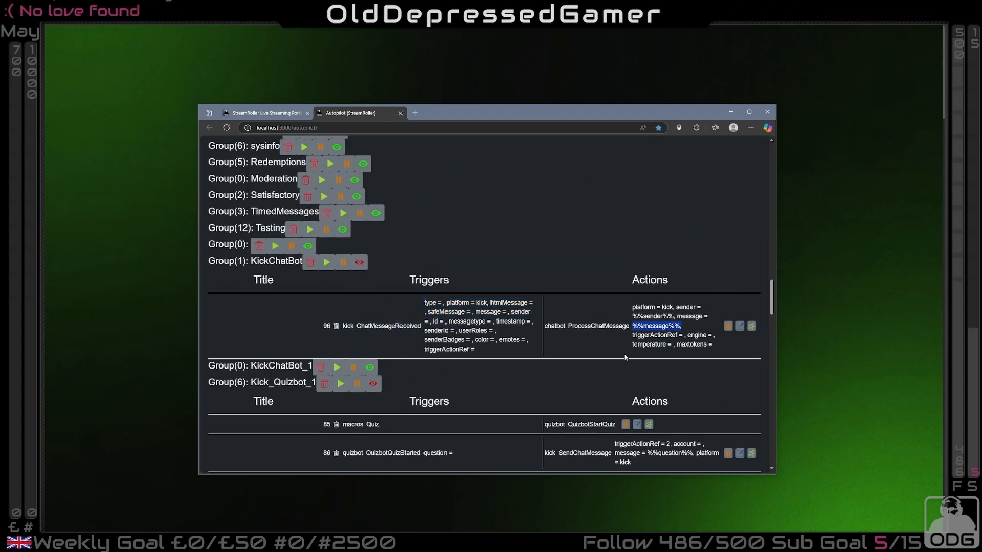
{"action": "scroll", "coordinate": [343, 160], "scroll_direction": "up", "scroll_amount": 3}
Return to the live portal, bring up the two Kick chat pop-out windows and move the portal clear of them
{"action": "left_click", "coordinate": [284, 114]}
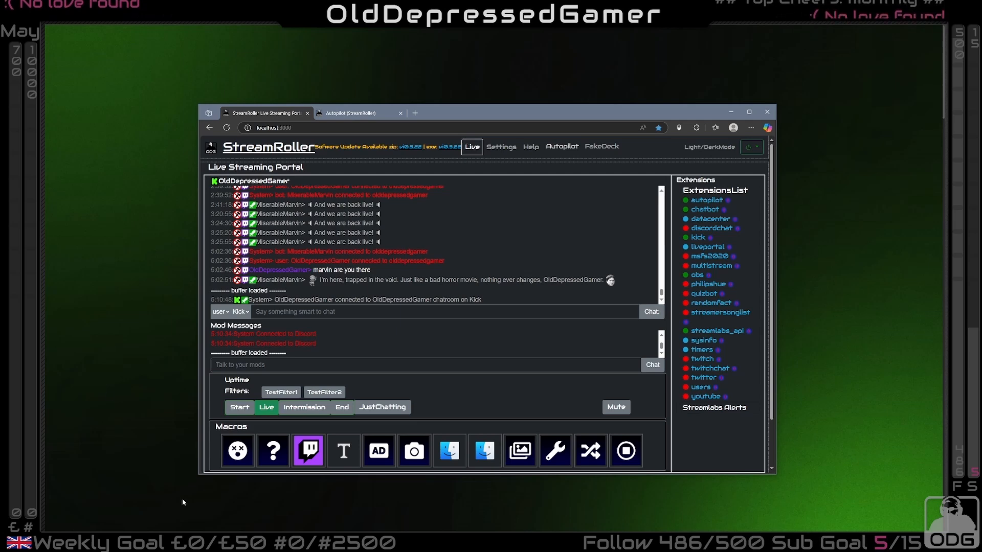
{"action": "left_click", "coordinate": [179, 543]}
{"action": "left_click", "coordinate": [205, 542]}
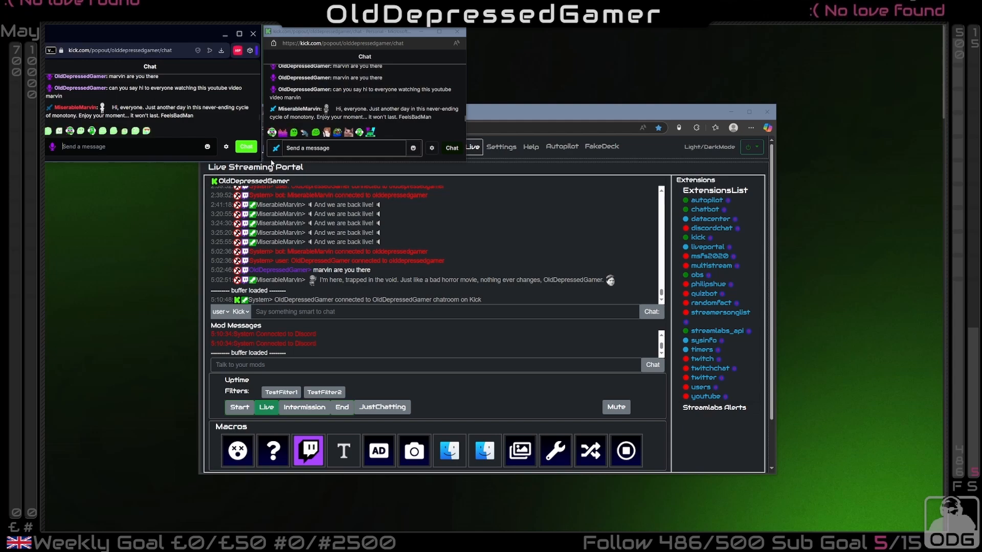
{"action": "left_click_drag", "start_coordinate": [622, 113], "coordinate": [743, 160]}
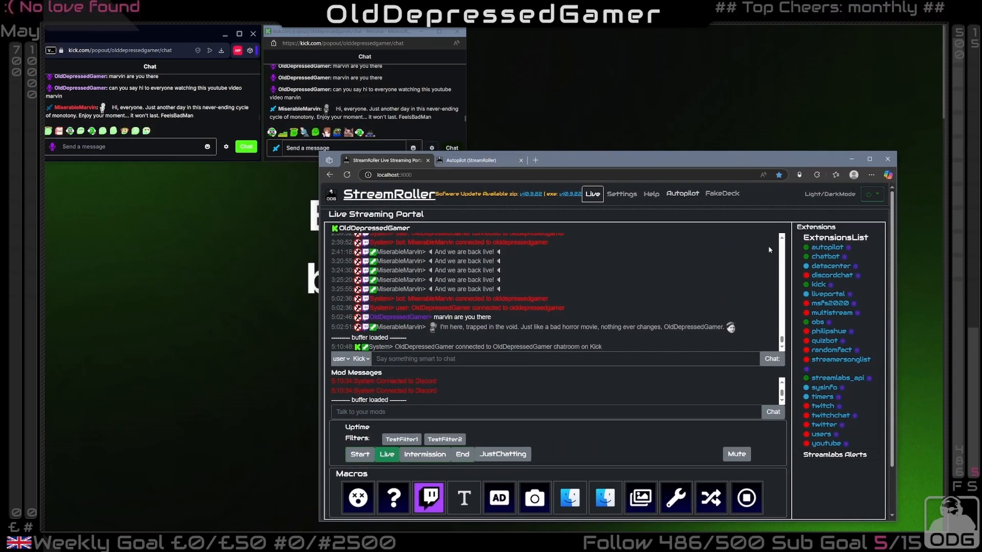
Open the chatbot's settings to show the English Translation trigger and post "toeng Schön, dass Sie mit der neuen Kick-API streamen" in the Kick chat
{"action": "left_click", "coordinate": [824, 256]}
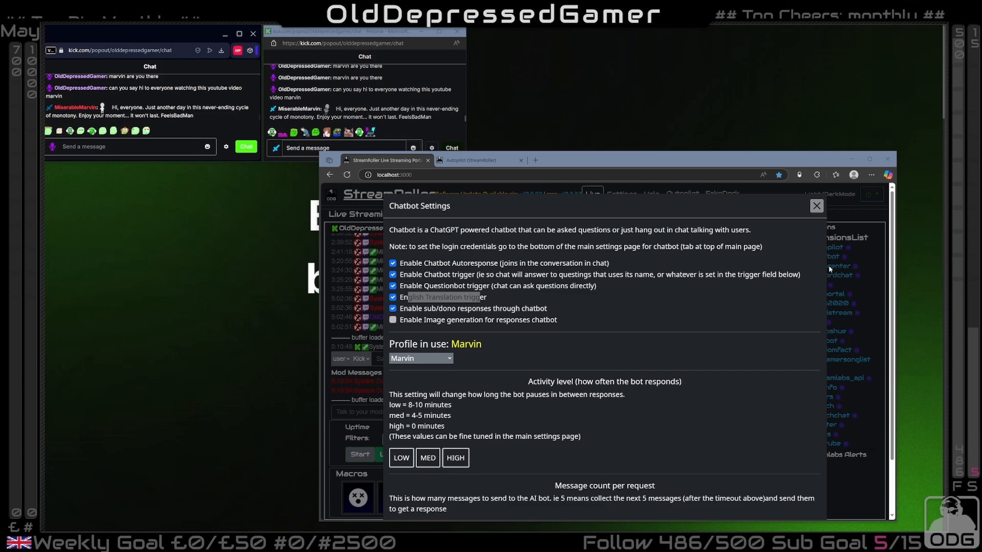
{"action": "left_click", "coordinate": [134, 147]}
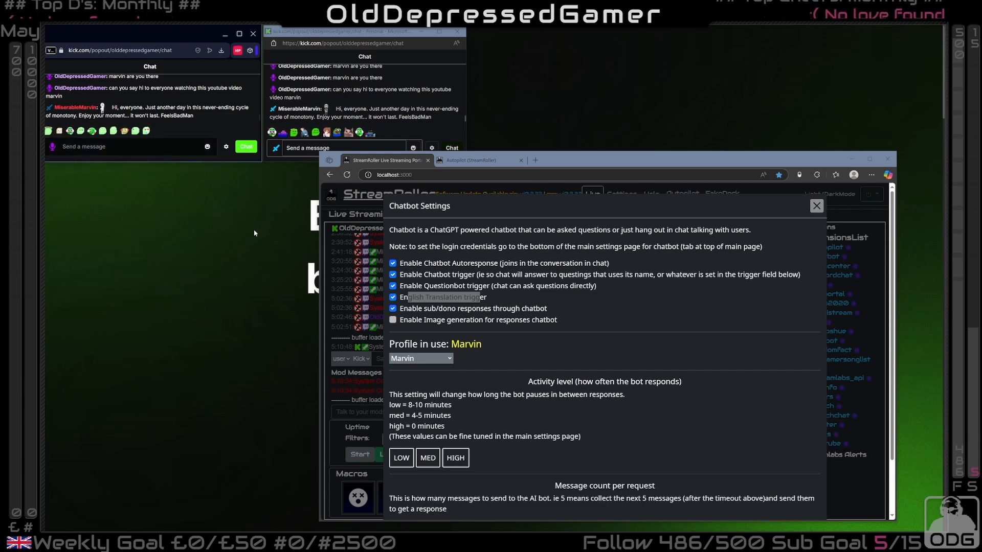
{"action": "type", "text": "toeng Schön, dass Sie mit der neuen Kick-API streamen"}
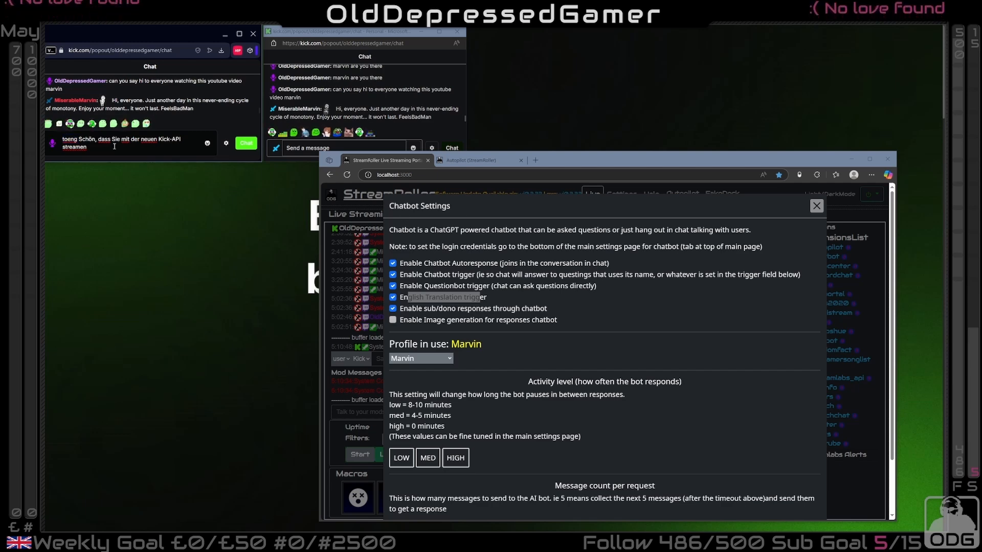
{"action": "key", "text": "Return"}
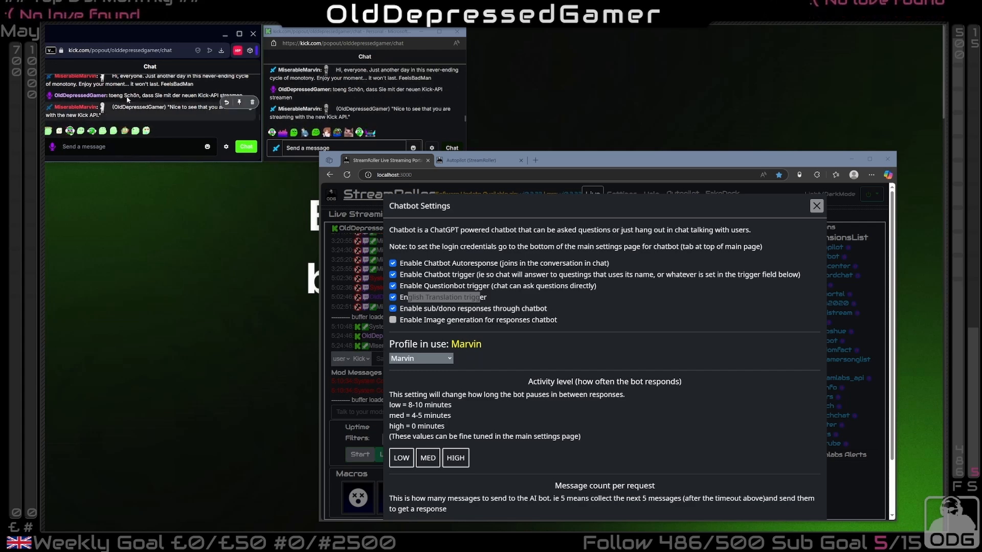
Compare the bot's English translation with the original German message in both Kick chat windows
{"action": "left_click_drag", "start_coordinate": [113, 106], "coordinate": [144, 107]}
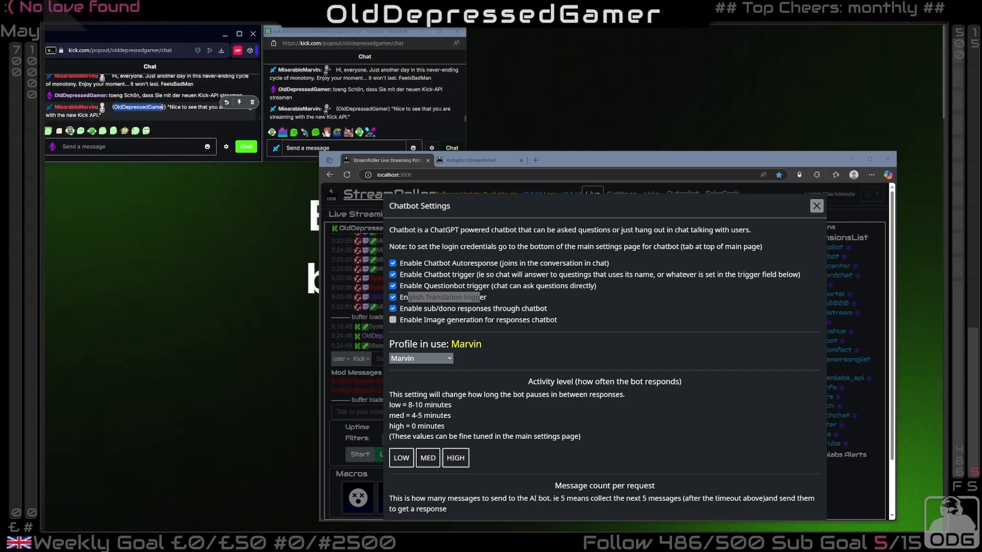
{"action": "left_click", "coordinate": [164, 107]}
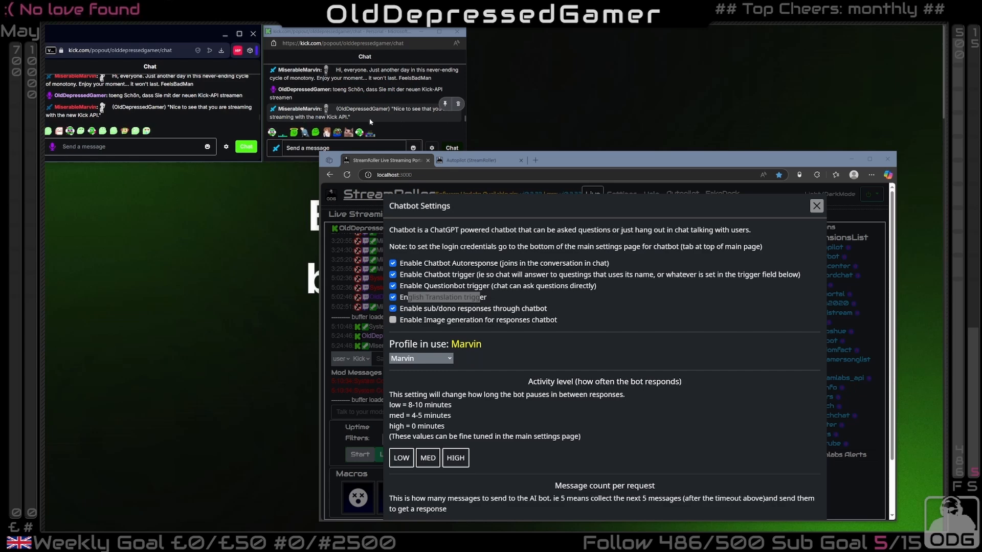
{"action": "left_click_drag", "start_coordinate": [350, 89], "coordinate": [410, 88]}
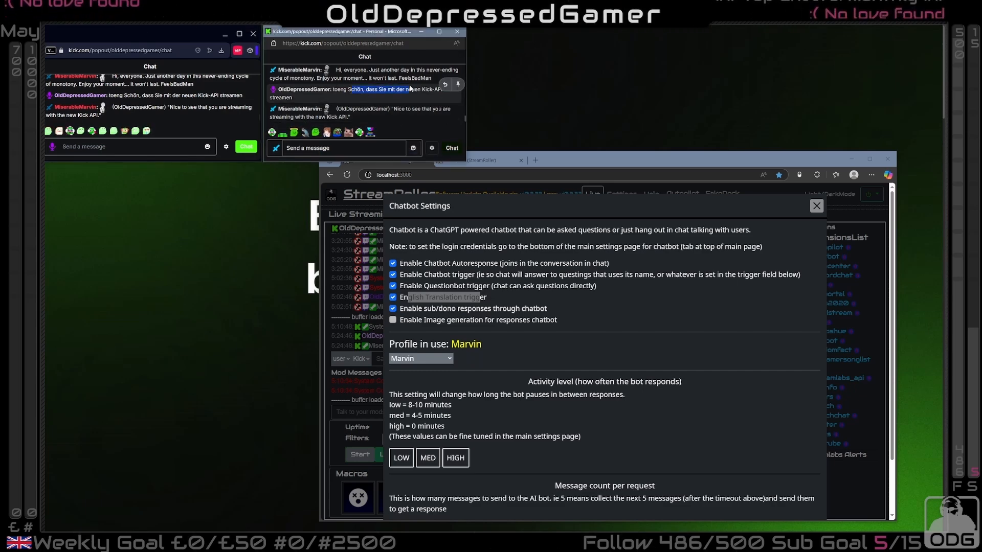
{"action": "left_click", "coordinate": [391, 100]}
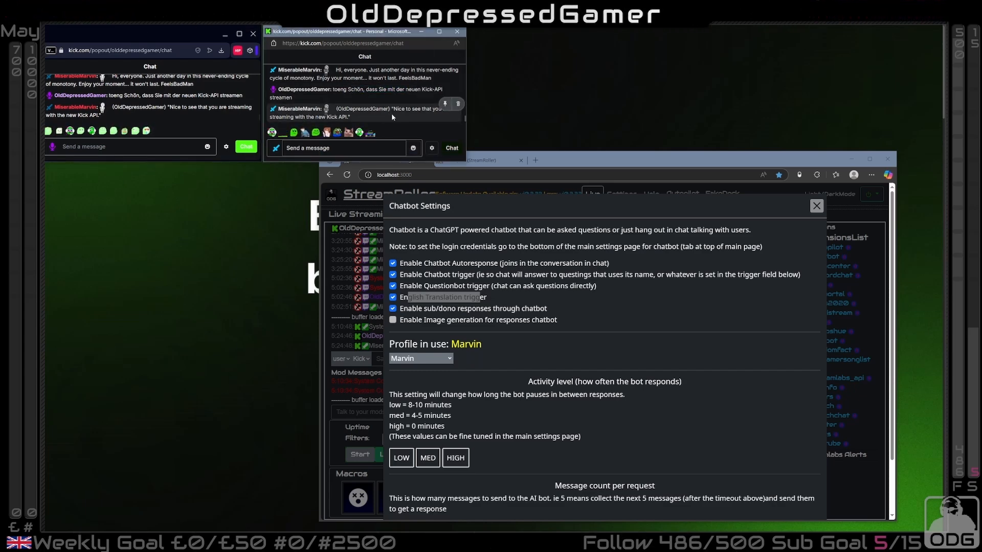
Post "how are you today marvin today, what do you think of my kick stream" in the Kick chat
{"action": "left_click", "coordinate": [161, 148]}
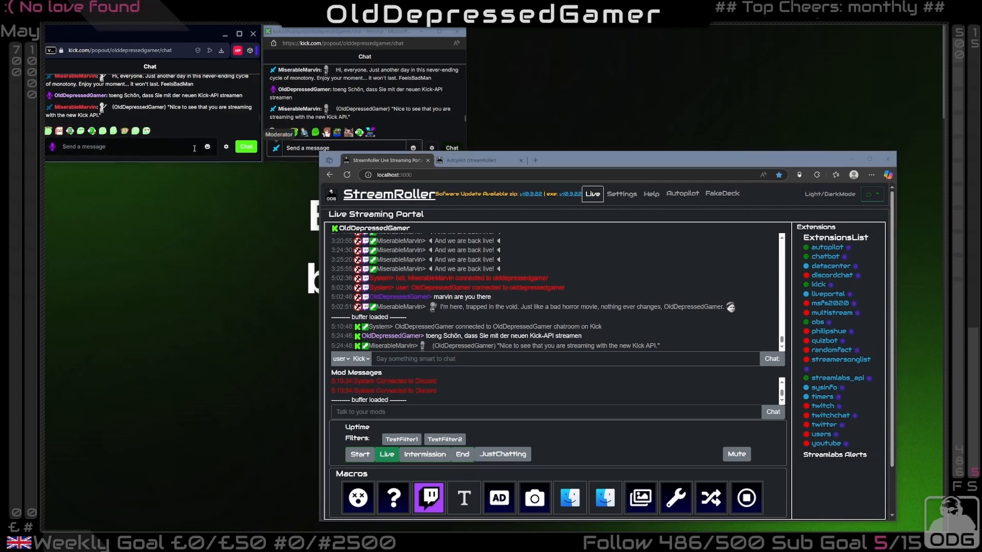
{"action": "type", "text": "h"}
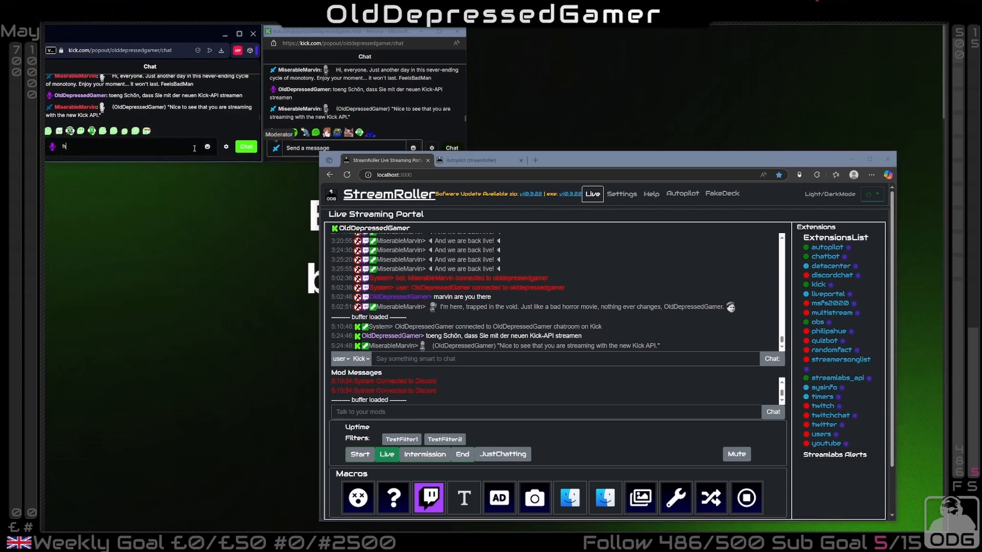
{"action": "type", "text": "ow are you yo"}
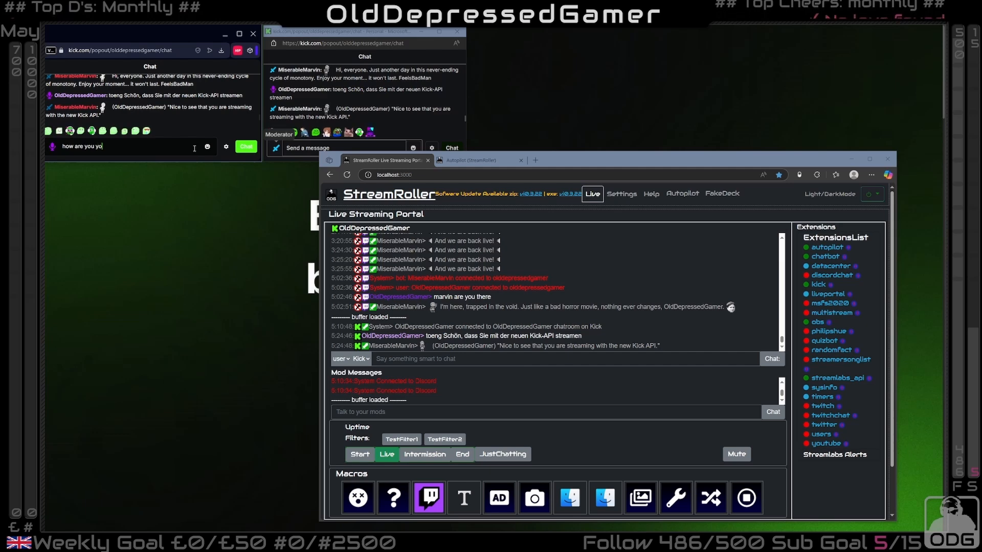
{"action": "key", "text": "BackSpace"}
{"action": "key", "text": "BackSpace"}
{"action": "type", "text": "today "}
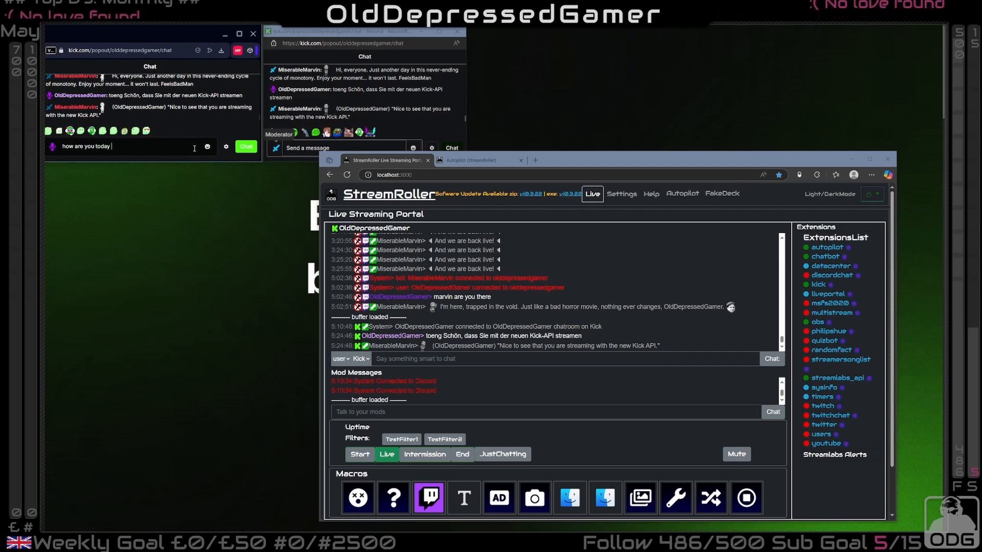
{"action": "type", "text": "marvin"}
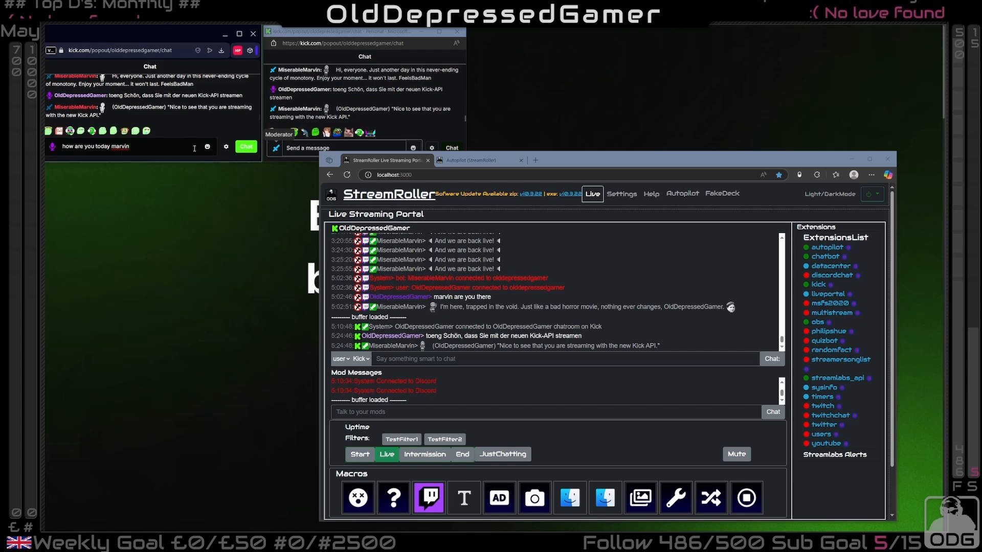
{"action": "type", "text": "oday"}
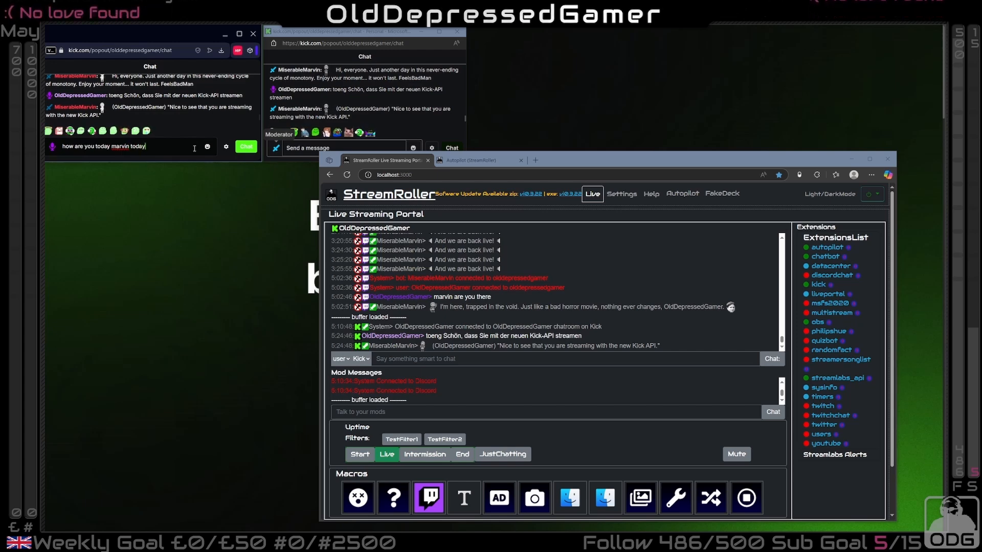
{"action": "type", "text": ", what do"}
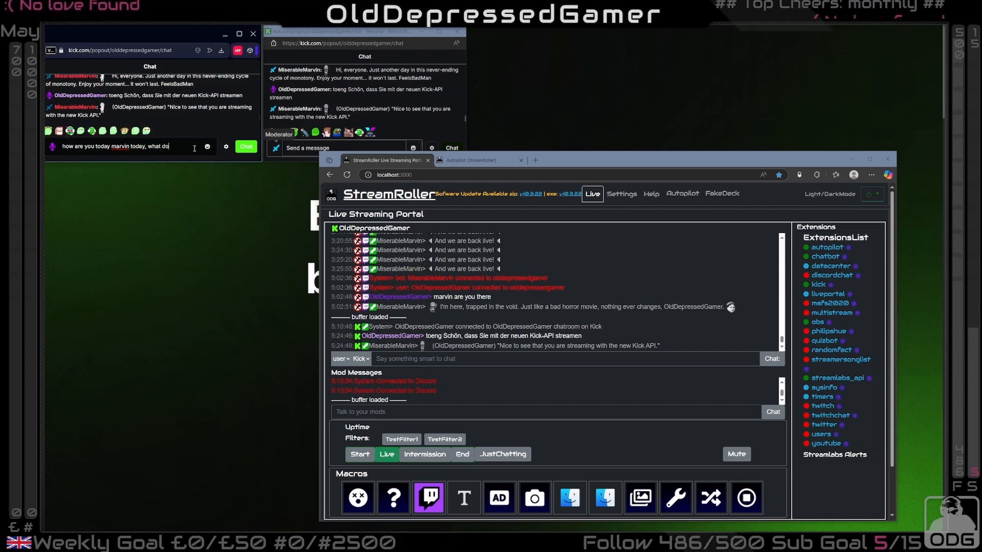
{"action": "type", "text": " you think of m"}
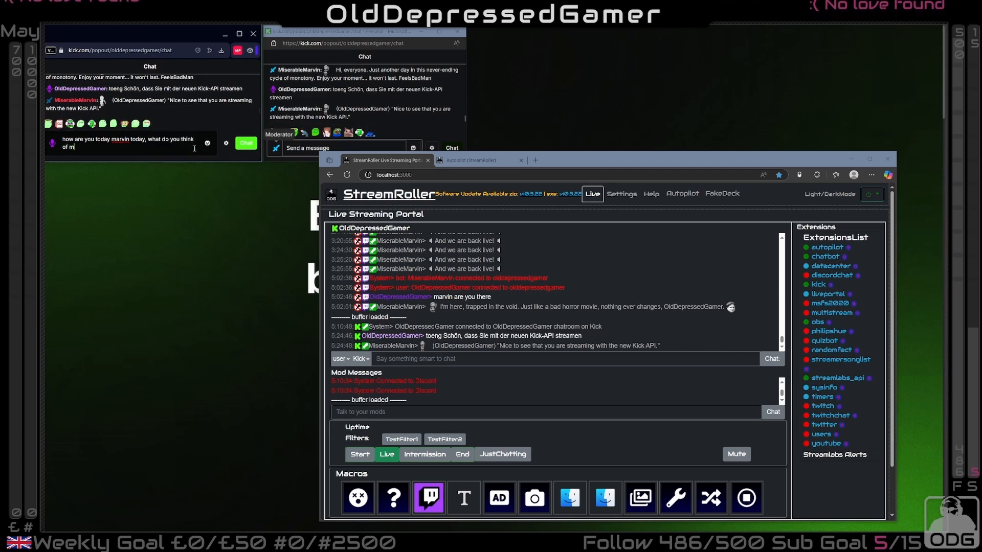
{"action": "type", "text": "y kick stream"}
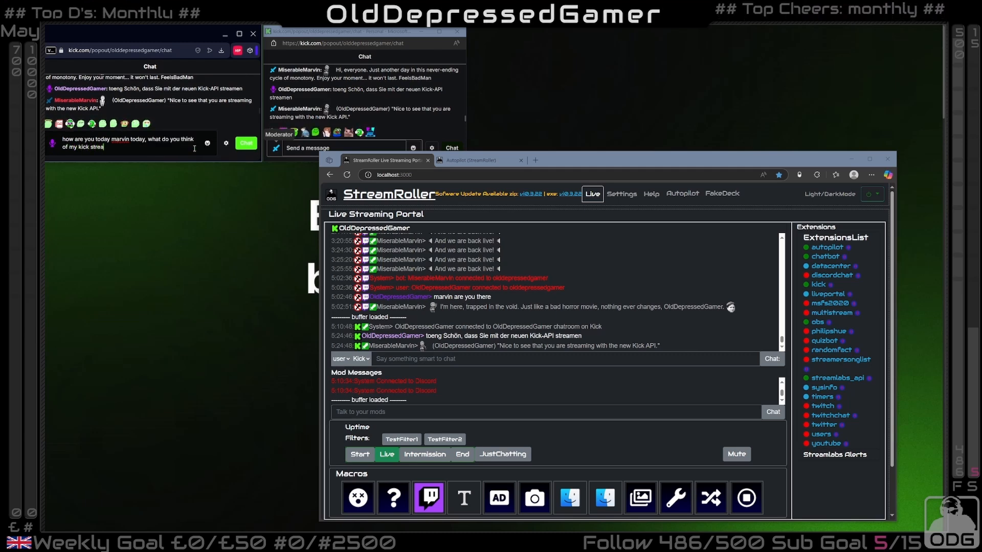
{"action": "key", "text": "Return"}
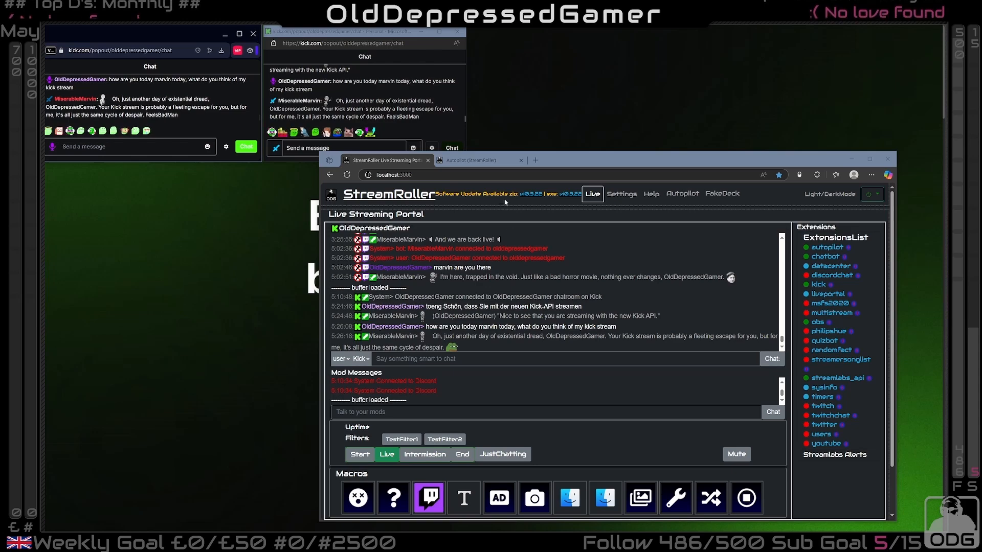
Examine the kicktesting group in Autopilot, following the !searchforgame chat trigger through searchForKickGame to the SendChatMessage action
{"action": "left_click", "coordinate": [473, 160]}
{"action": "scroll", "coordinate": [517, 328], "scroll_direction": "down", "scroll_amount": 10}
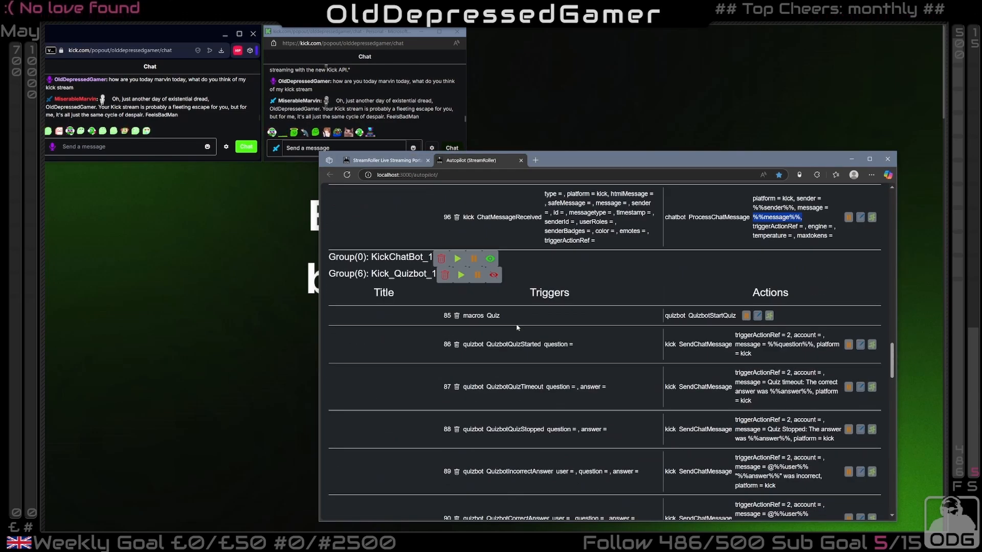
{"action": "scroll", "coordinate": [431, 294], "scroll_direction": "up", "scroll_amount": 3}
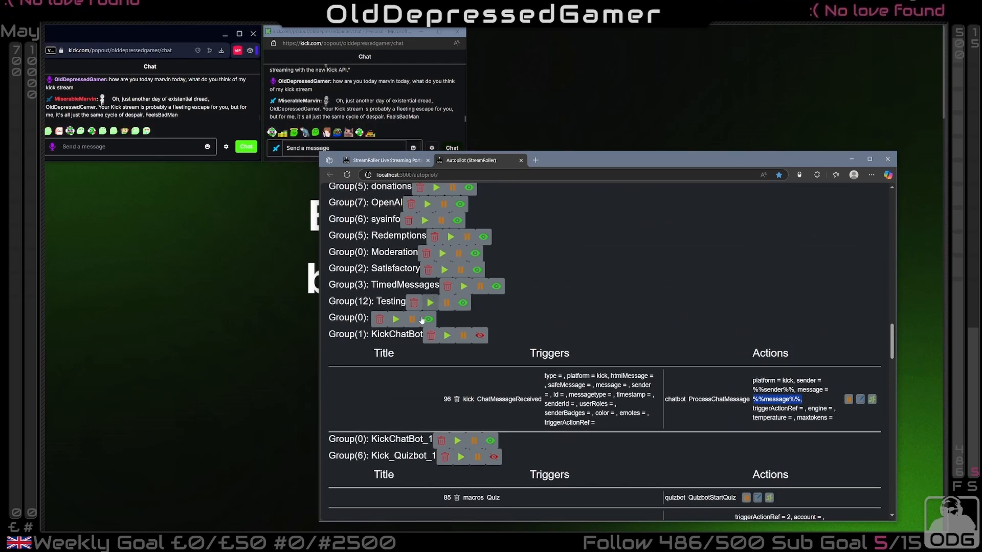
{"action": "scroll", "coordinate": [460, 357], "scroll_direction": "down", "scroll_amount": 10}
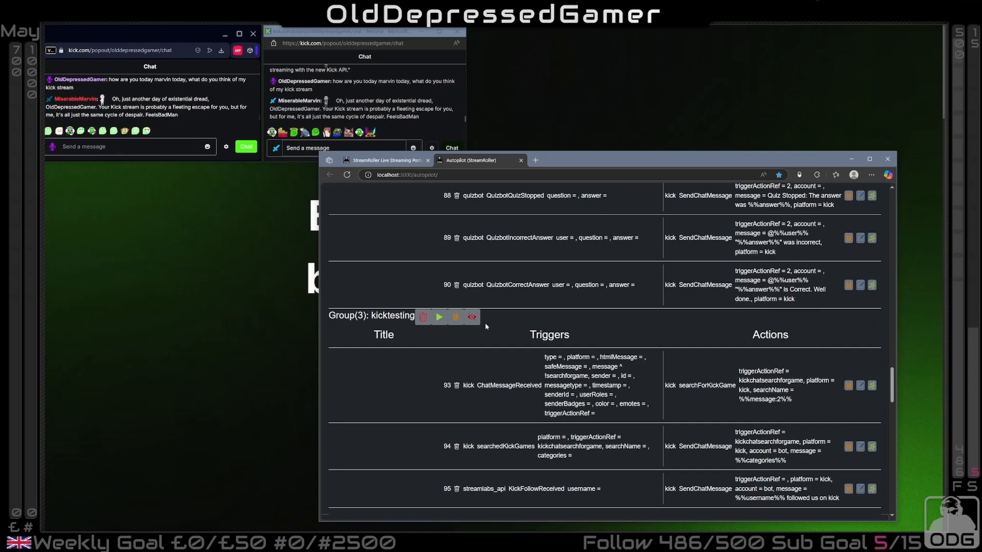
{"action": "left_click_drag", "start_coordinate": [475, 388], "coordinate": [530, 360]}
{"action": "scroll", "coordinate": [529, 360], "scroll_direction": "down", "scroll_amount": 1}
{"action": "left_click", "coordinate": [553, 381]}
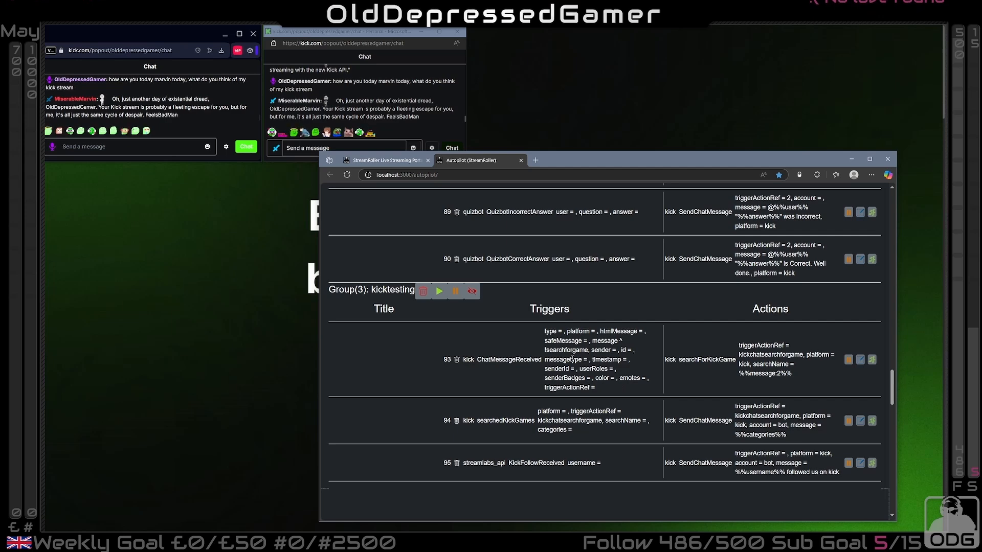
{"action": "left_click_drag", "start_coordinate": [545, 351], "coordinate": [589, 352]}
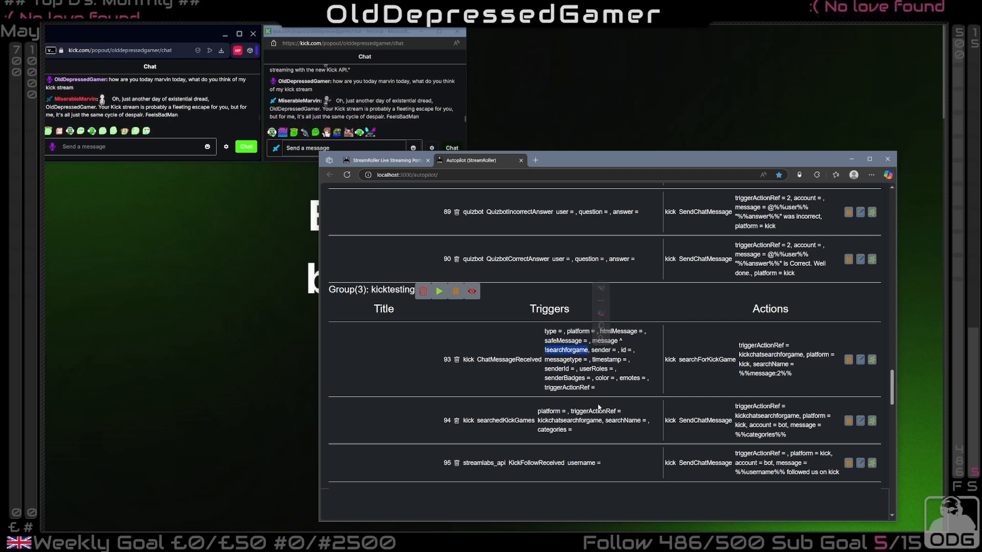
{"action": "left_click_drag", "start_coordinate": [665, 360], "coordinate": [677, 361]}
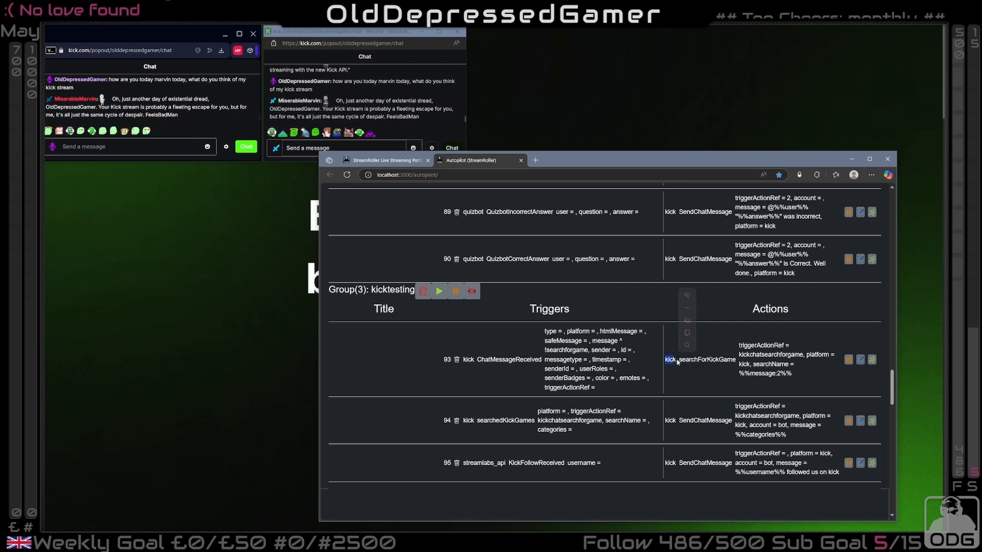
{"action": "left_click", "coordinate": [679, 362]}
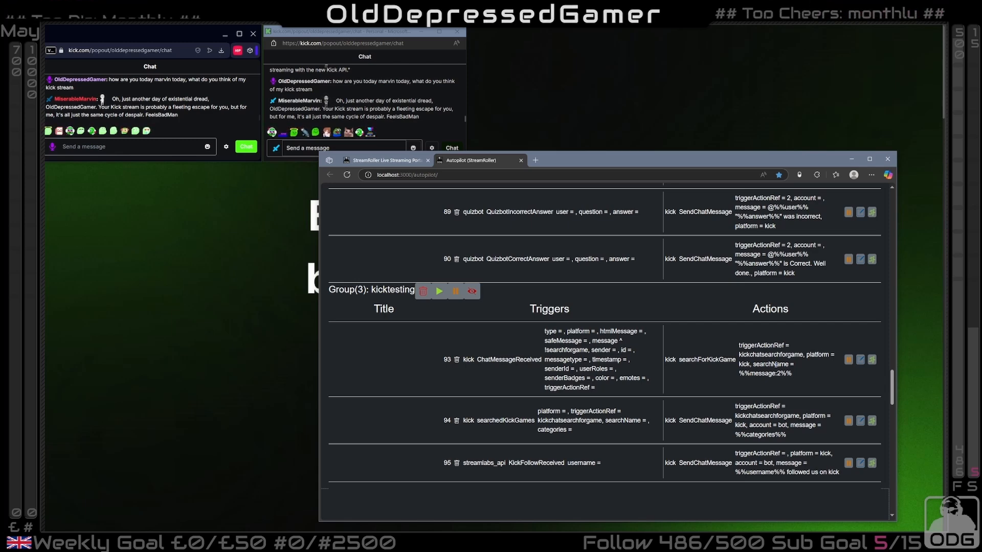
{"action": "scroll", "coordinate": [522, 340], "scroll_direction": "down", "scroll_amount": 2}
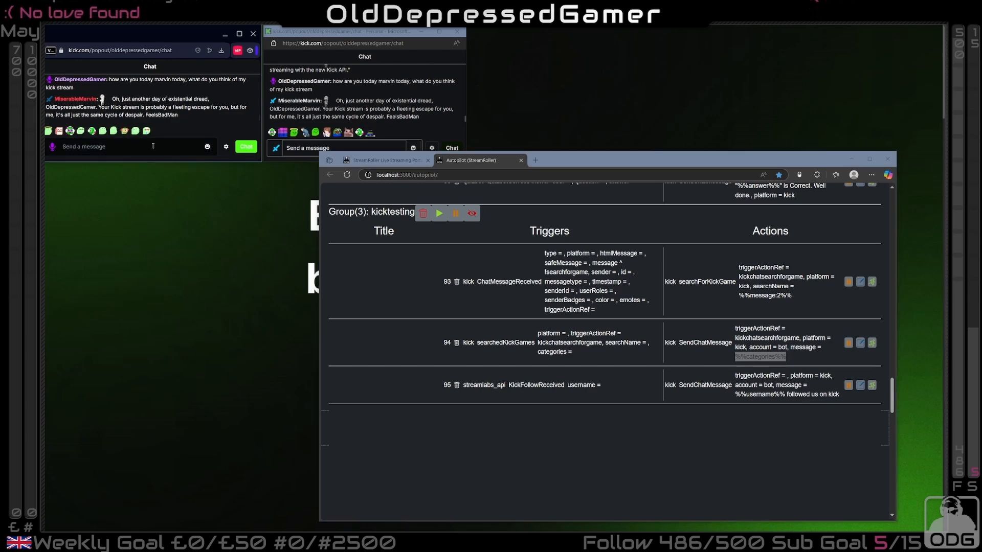
Post "!searchforgame Elite" in the Kick chat and check the bot's reply against the searchedKickGames pairing's SendChatMessage action
{"action": "type", "text": "toeng Schön, dass Sie mit der neuen Kick-API streamen"}
{"action": "key", "text": "Return"}
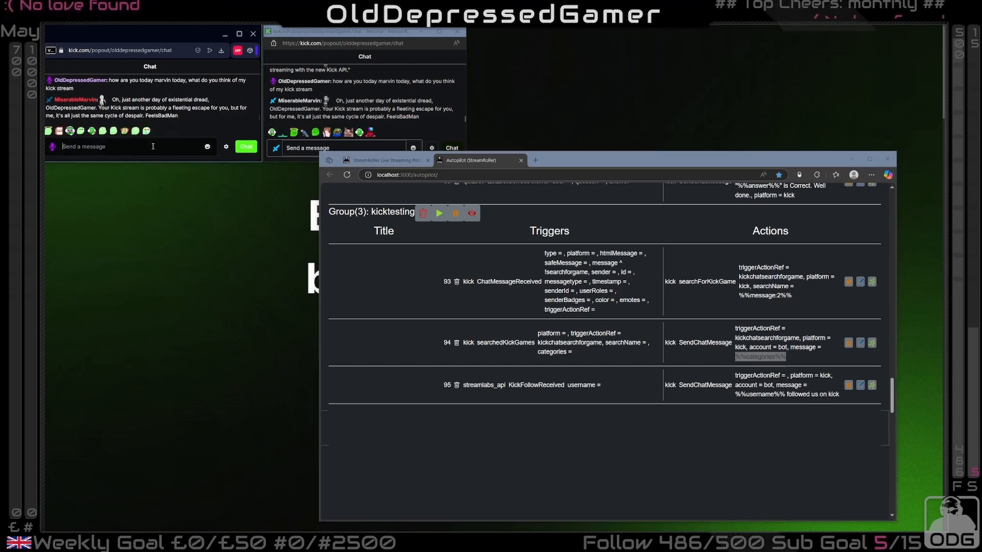
{"action": "type", "text": "!s"}
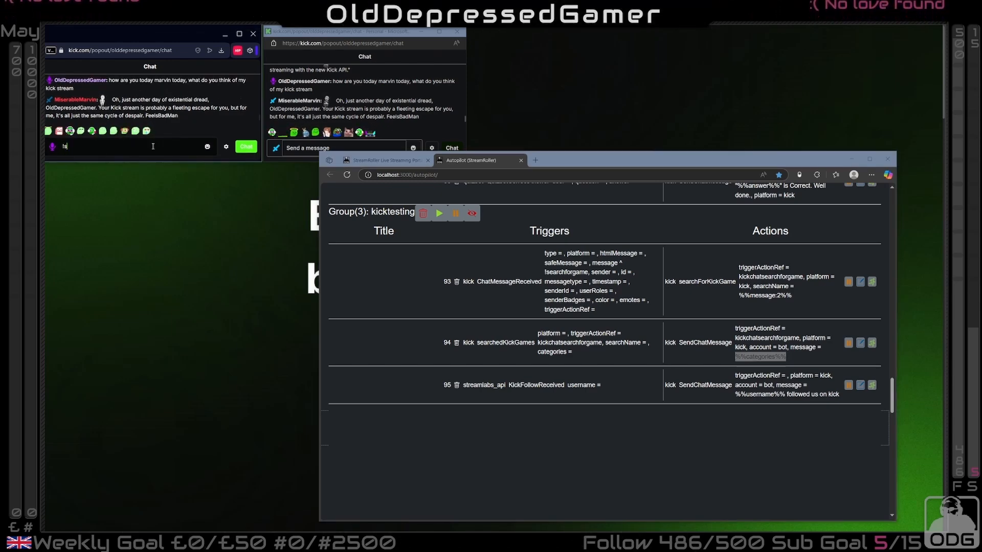
{"action": "type", "text": "earchfor"}
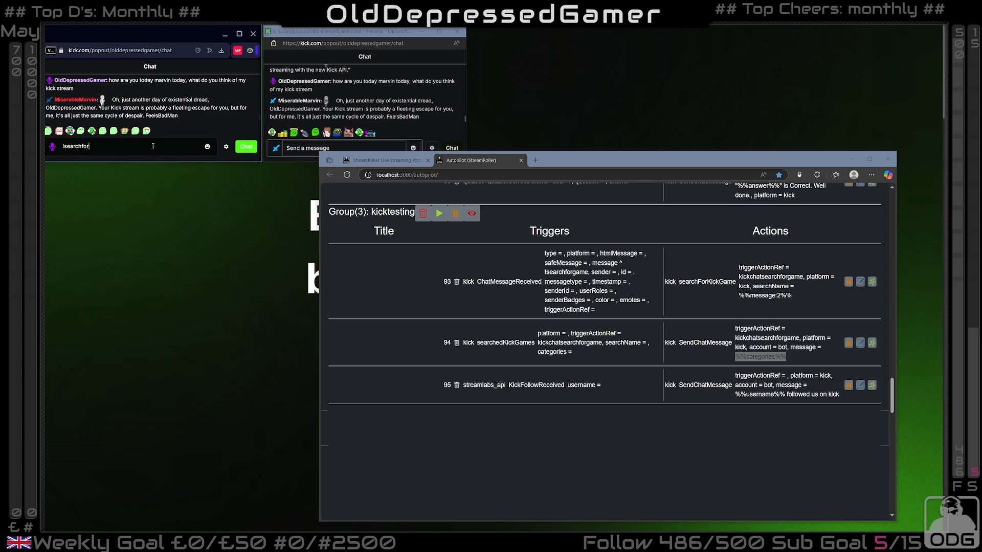
{"action": "type", "text": "game Eli"}
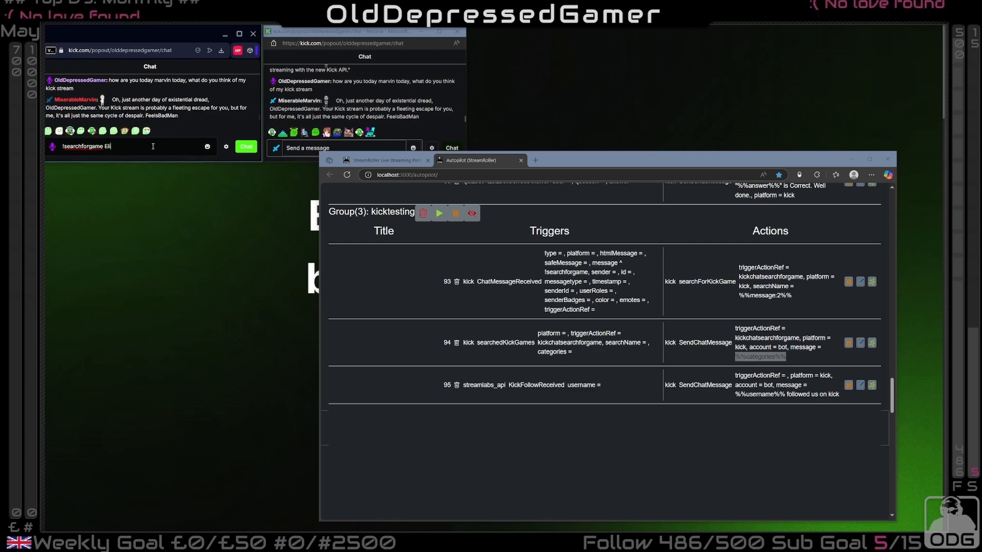
{"action": "type", "text": "te"}
{"action": "key", "text": "Return"}
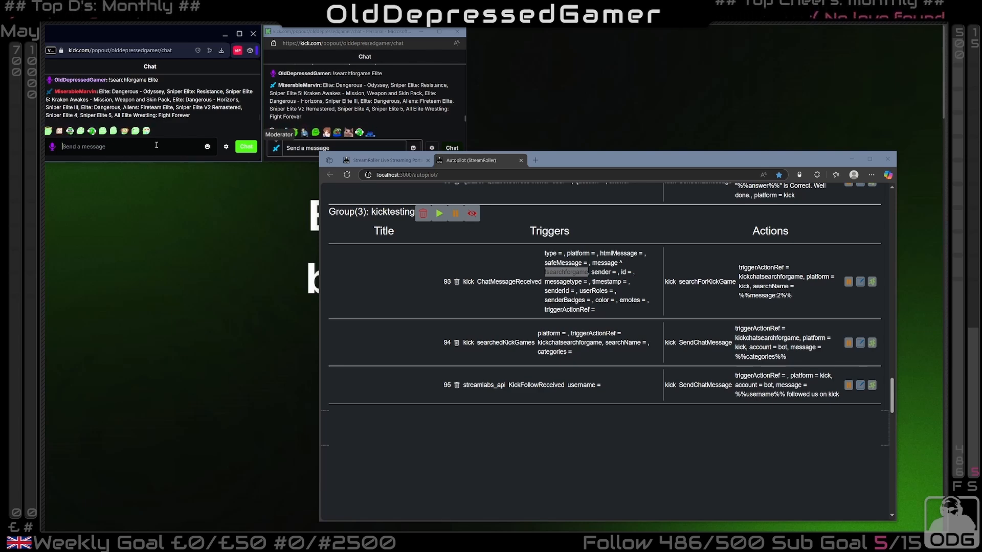
{"action": "left_click_drag", "start_coordinate": [706, 342], "coordinate": [790, 348]}
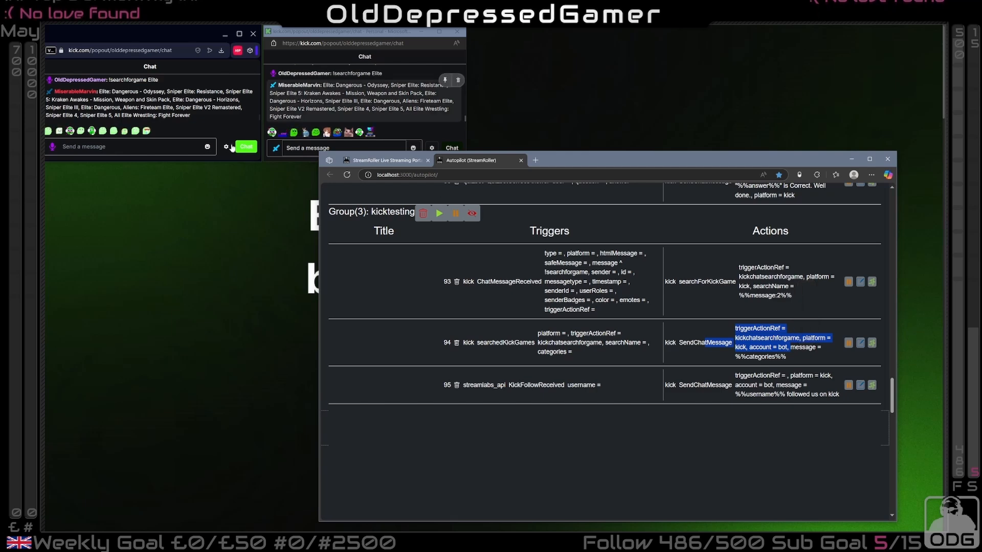
{"action": "left_click_drag", "start_coordinate": [99, 91], "coordinate": [191, 116]}
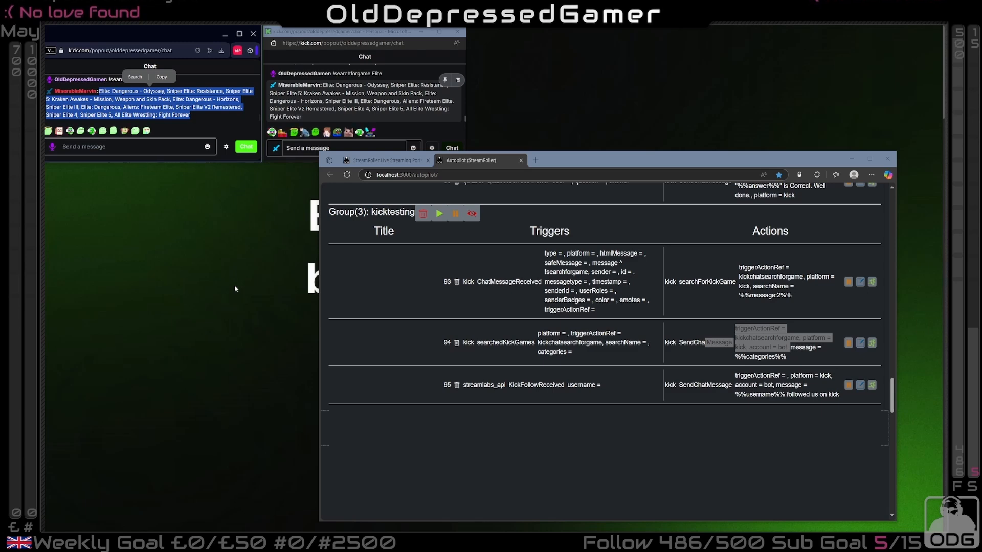
Compare the QuizbotQuizStarted pairing's %%question%% message in the Kick_Quizbot_1 group with the quiz question and !answer hint in Kick chat
{"action": "scroll", "coordinate": [511, 307], "scroll_direction": "up", "scroll_amount": 5}
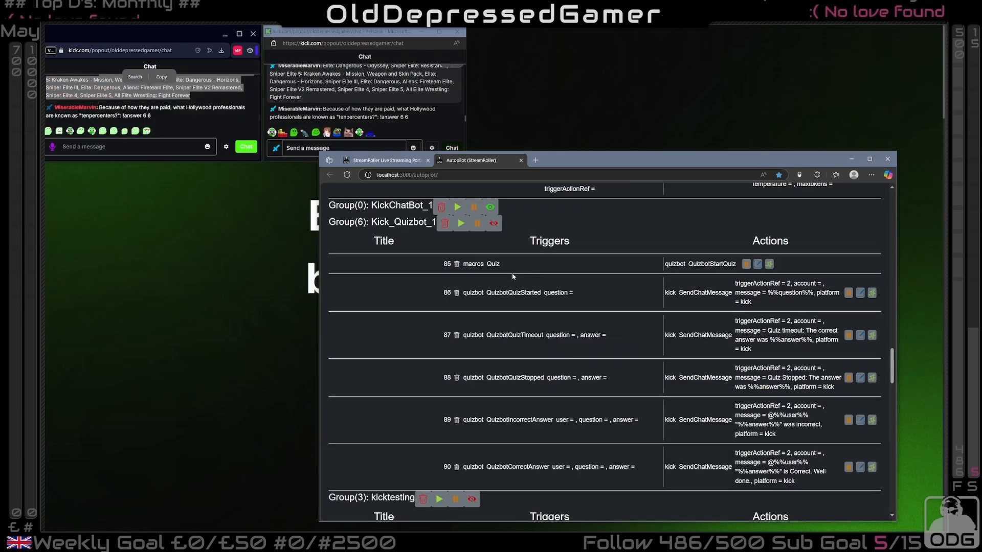
{"action": "left_click_drag", "start_coordinate": [665, 264], "coordinate": [583, 305]}
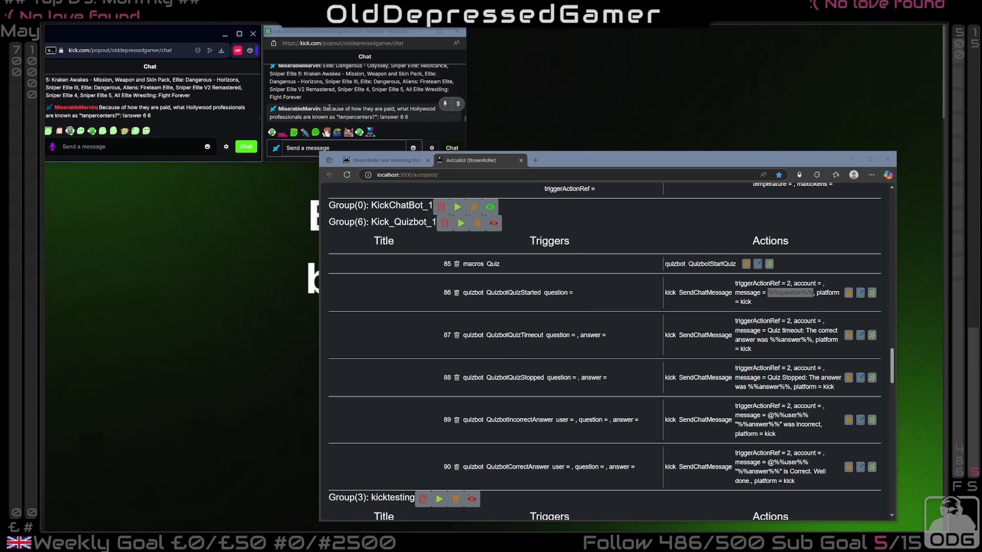
{"action": "left_click_drag", "start_coordinate": [323, 109], "coordinate": [413, 122]}
{"action": "left_click", "coordinate": [414, 120]}
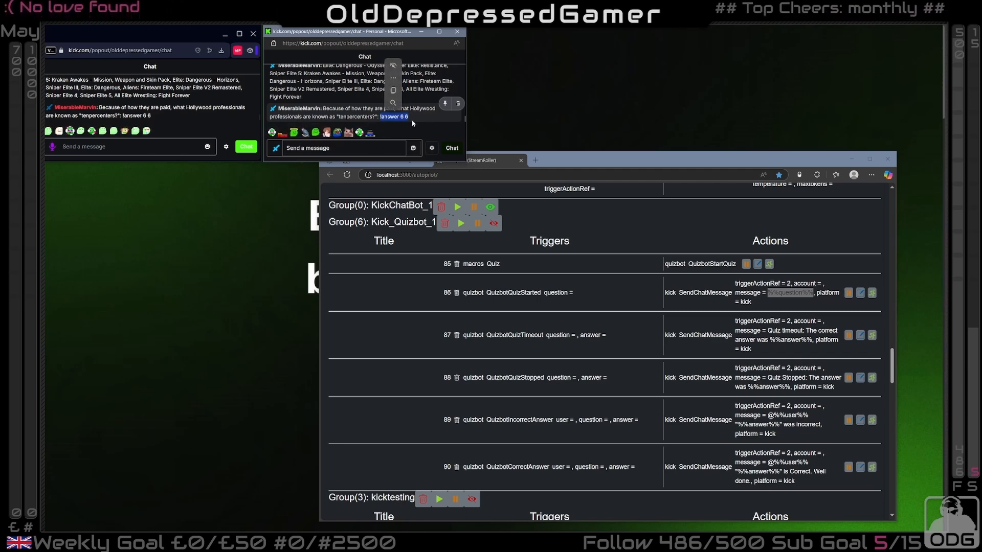
Post "!answer talent agents" in the Kick chat and check the quizbot's reply and follow-up question
{"action": "left_click", "coordinate": [314, 148]}
{"action": "type", "text": "!"}
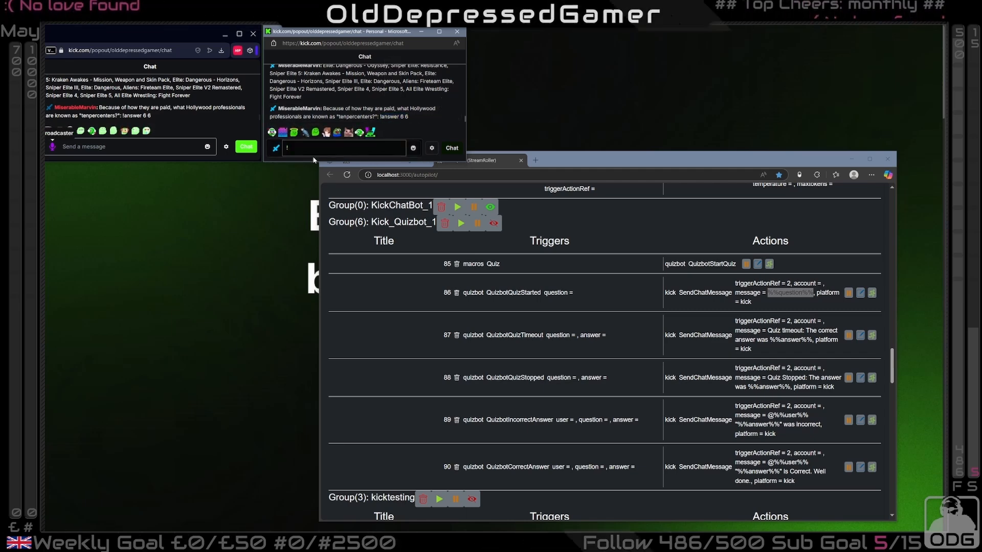
{"action": "type", "text": "ans"}
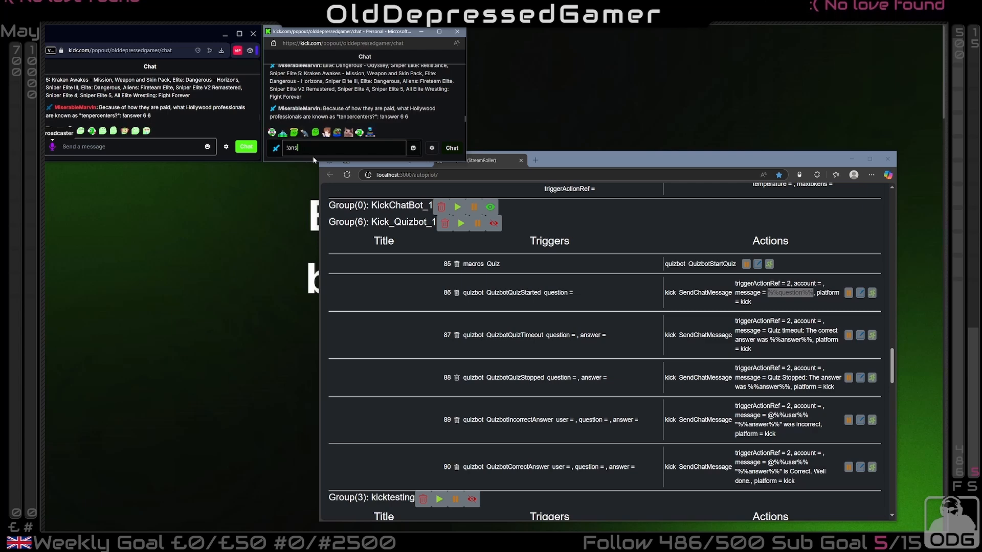
{"action": "type", "text": "wer"}
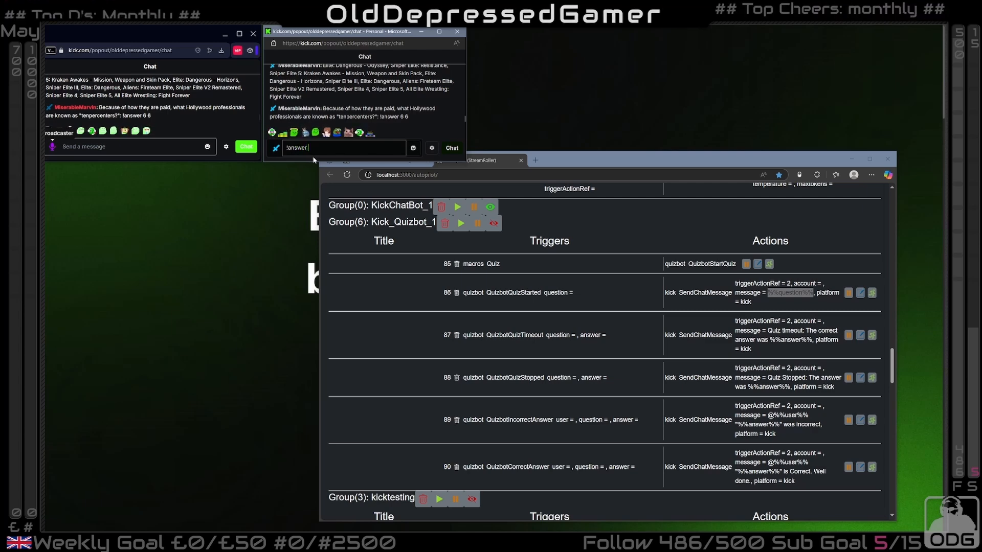
{"action": "type", "text": " talent"}
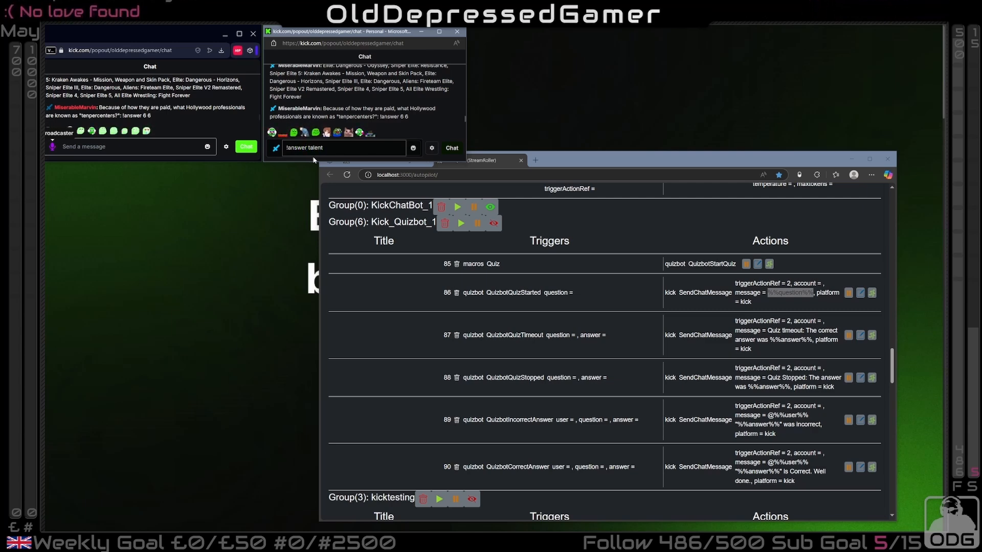
{"action": "type", "text": " agents"}
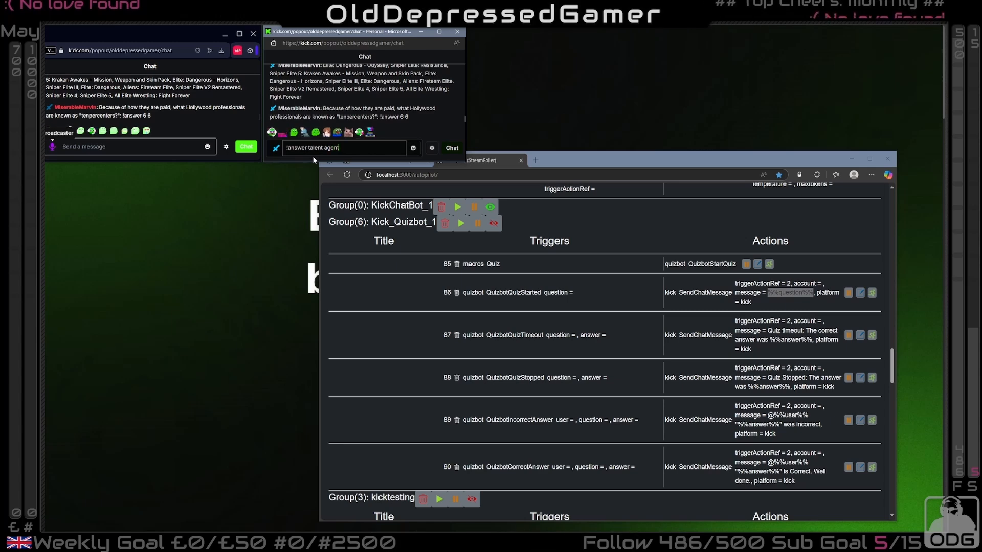
{"action": "key", "text": "Return"}
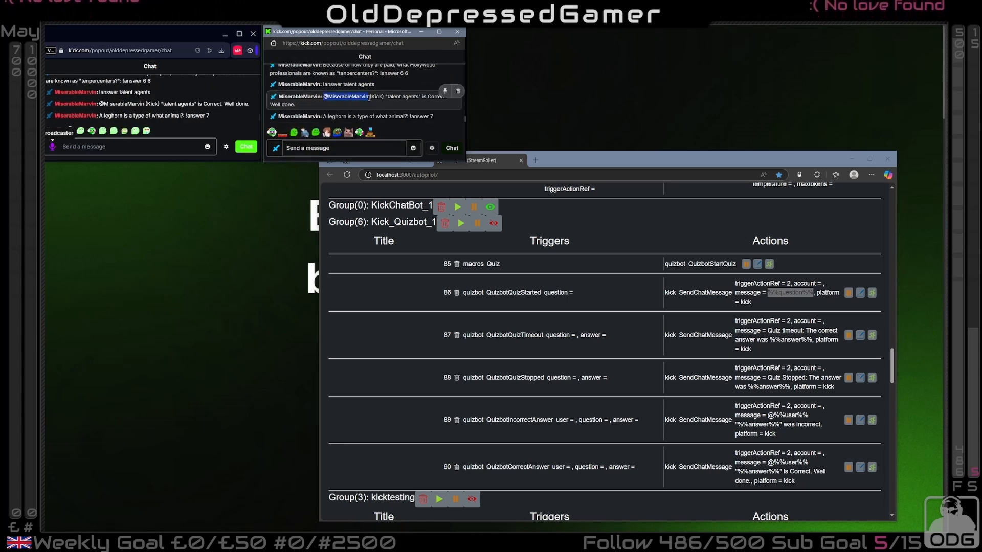
{"action": "left_click", "coordinate": [374, 96]}
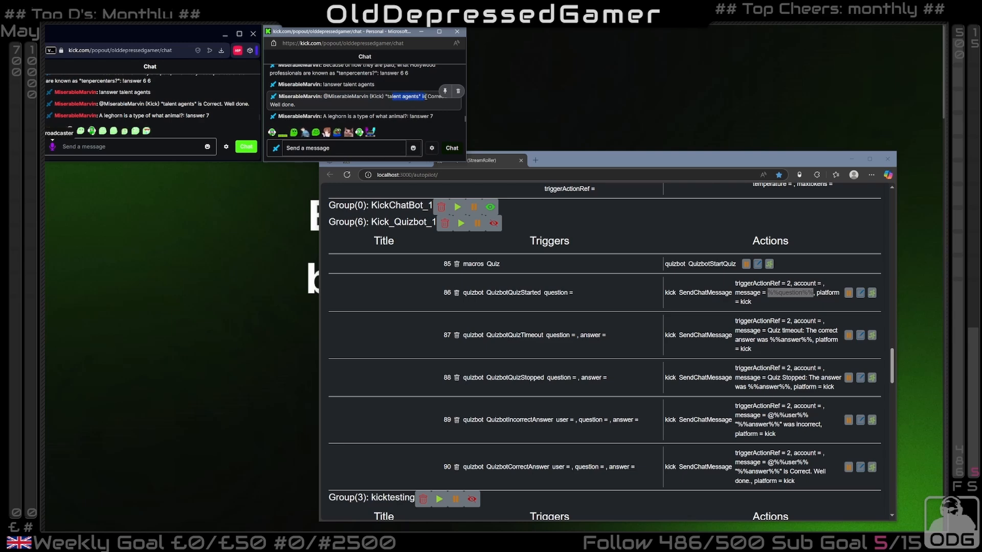
{"action": "left_click", "coordinate": [358, 103]}
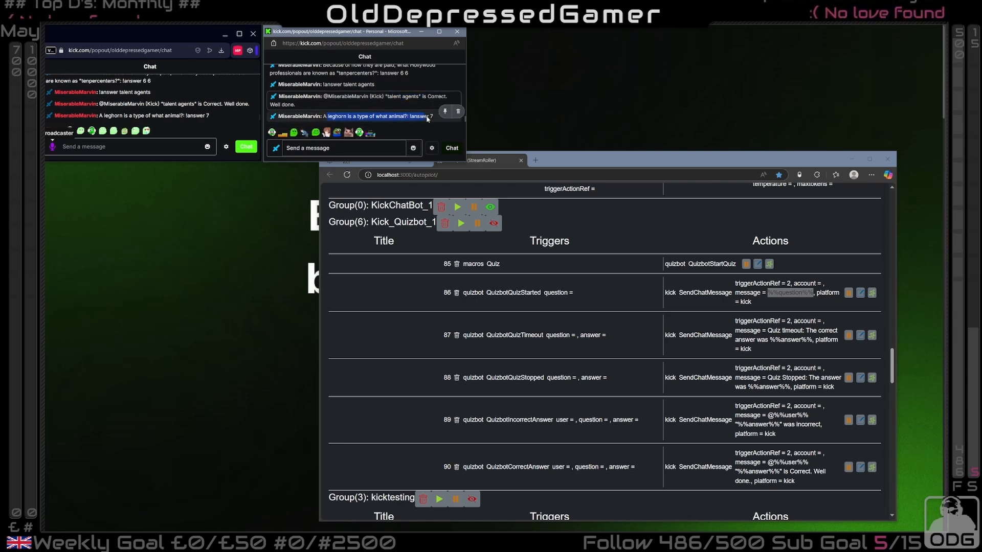
In the Autopilot pairing form, replace the Kick Chat Message trigger's message filter with "!changefilter"
{"action": "scroll", "coordinate": [659, 376], "scroll_direction": "down", "scroll_amount": 1}
{"action": "scroll", "coordinate": [659, 376], "scroll_direction": "up", "scroll_amount": 5}
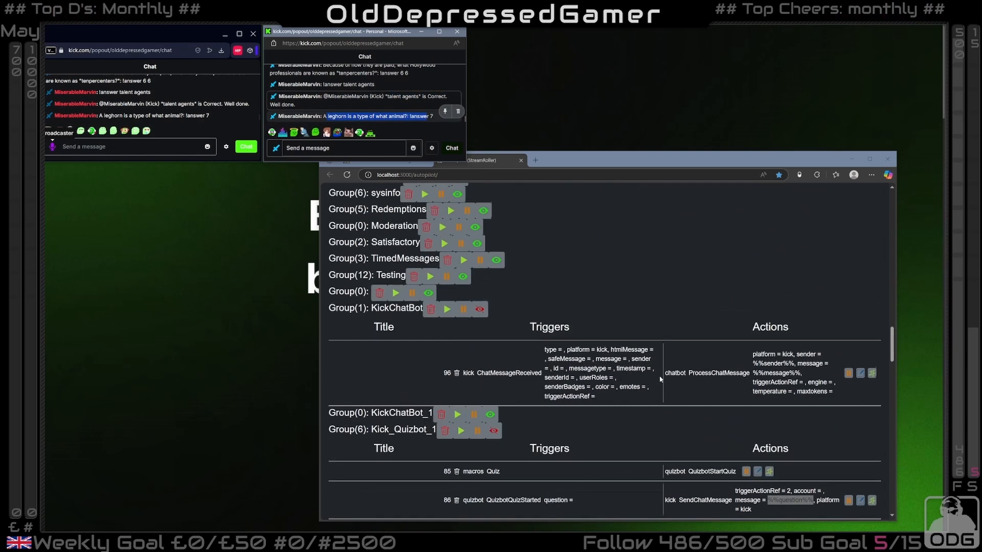
{"action": "scroll", "coordinate": [658, 375], "scroll_direction": "up", "scroll_amount": 5}
{"action": "scroll", "coordinate": [659, 375], "scroll_direction": "up", "scroll_amount": 1}
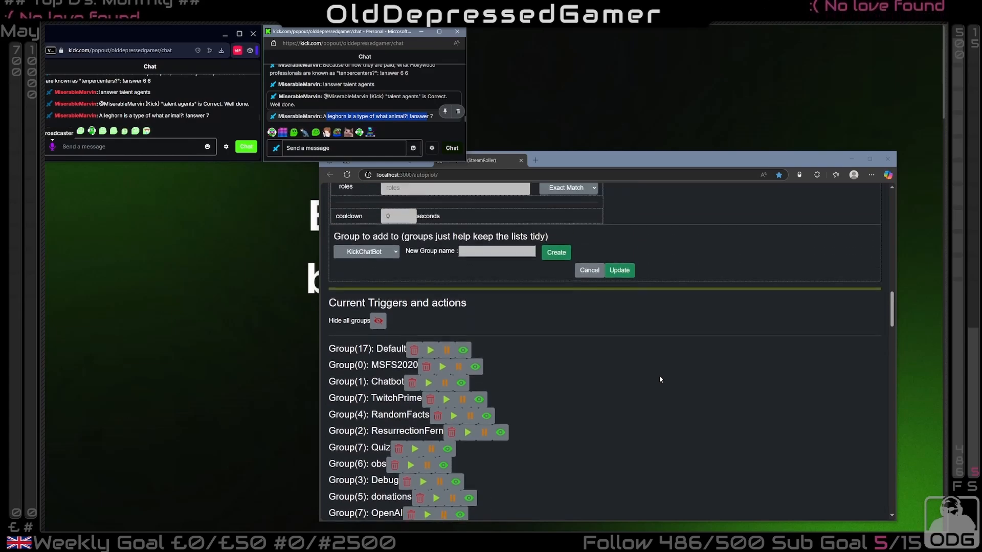
{"action": "scroll", "coordinate": [658, 376], "scroll_direction": "down", "scroll_amount": 7}
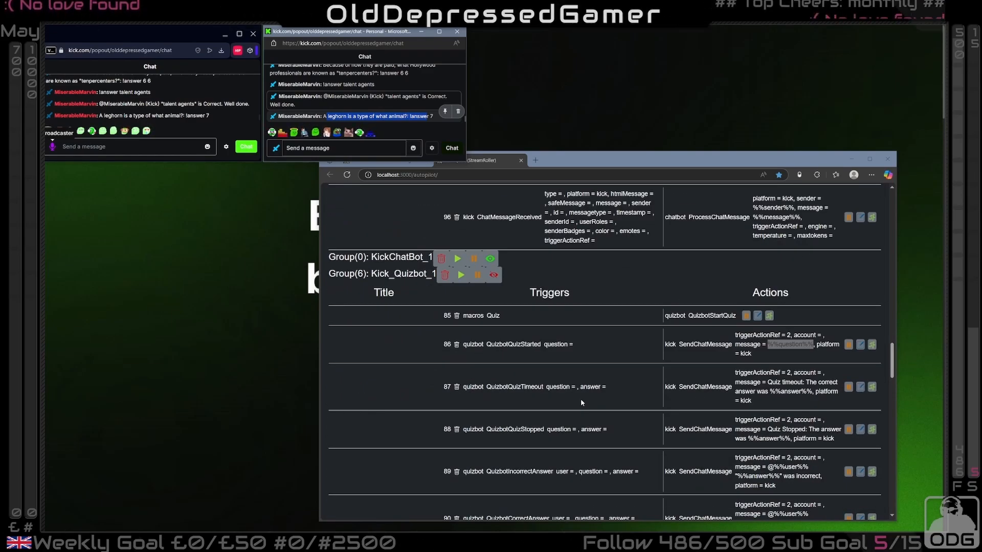
{"action": "scroll", "coordinate": [581, 403], "scroll_direction": "down", "scroll_amount": 5}
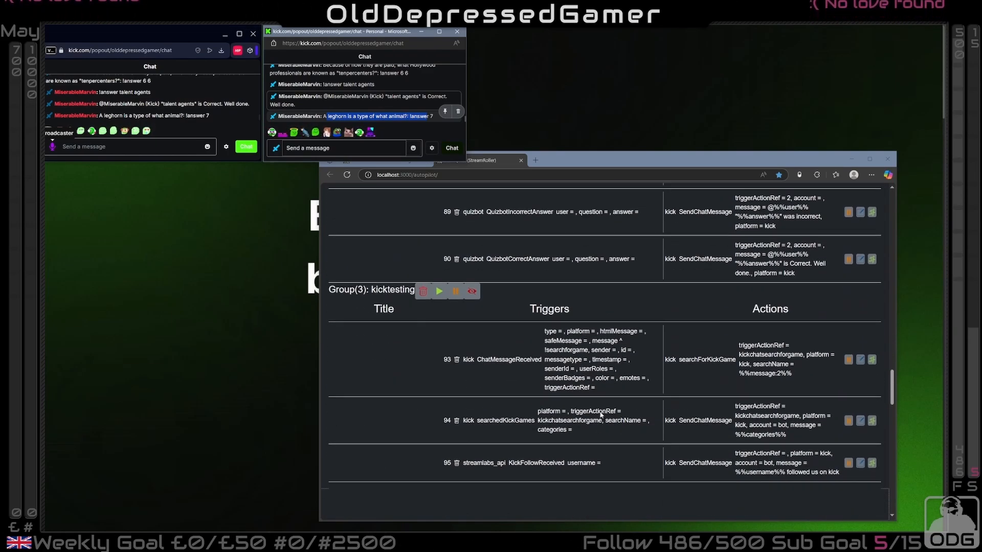
{"action": "scroll", "coordinate": [604, 452], "scroll_direction": "up", "scroll_amount": 20}
{"action": "scroll", "coordinate": [603, 452], "scroll_direction": "down", "scroll_amount": 2}
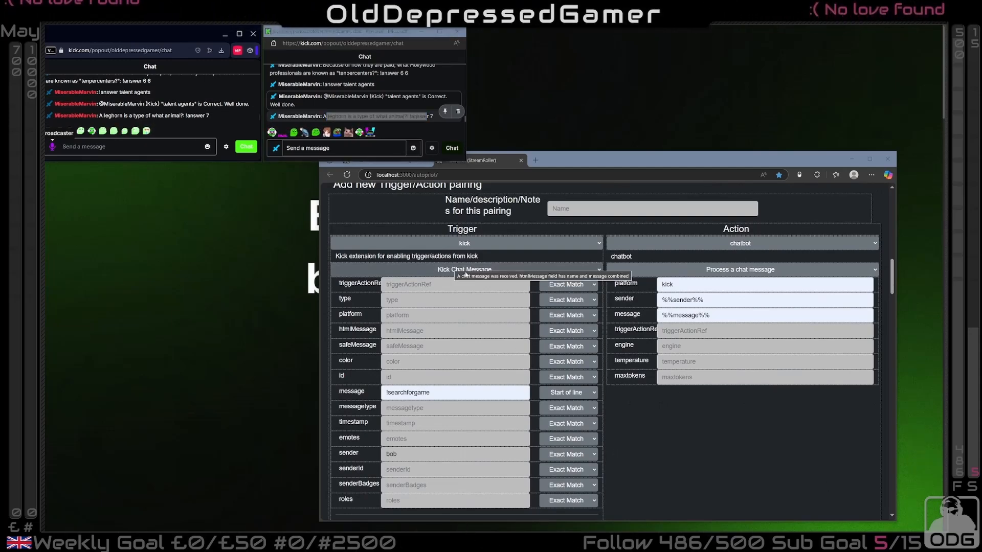
{"action": "left_click_drag", "start_coordinate": [432, 393], "coordinate": [384, 393]}
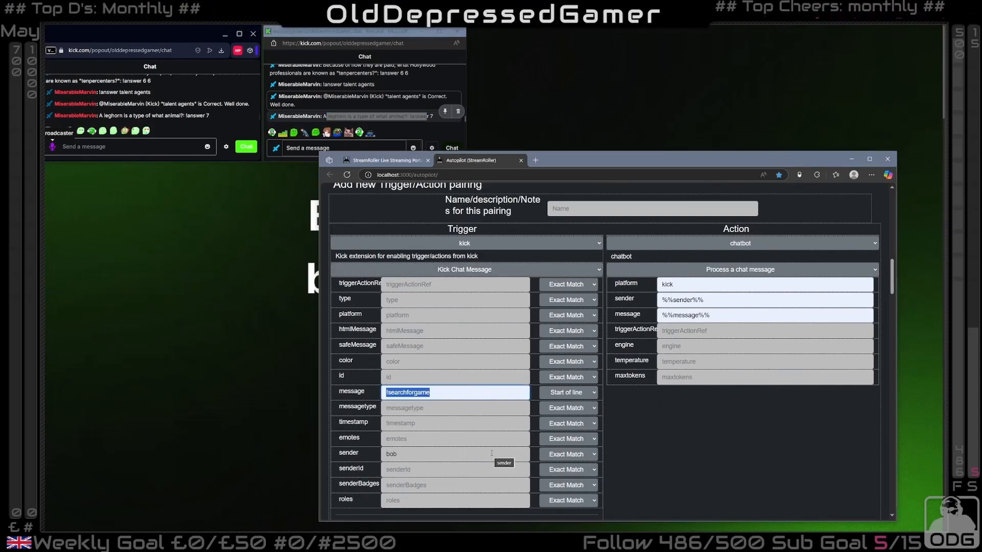
{"action": "type", "text": "!chan"}
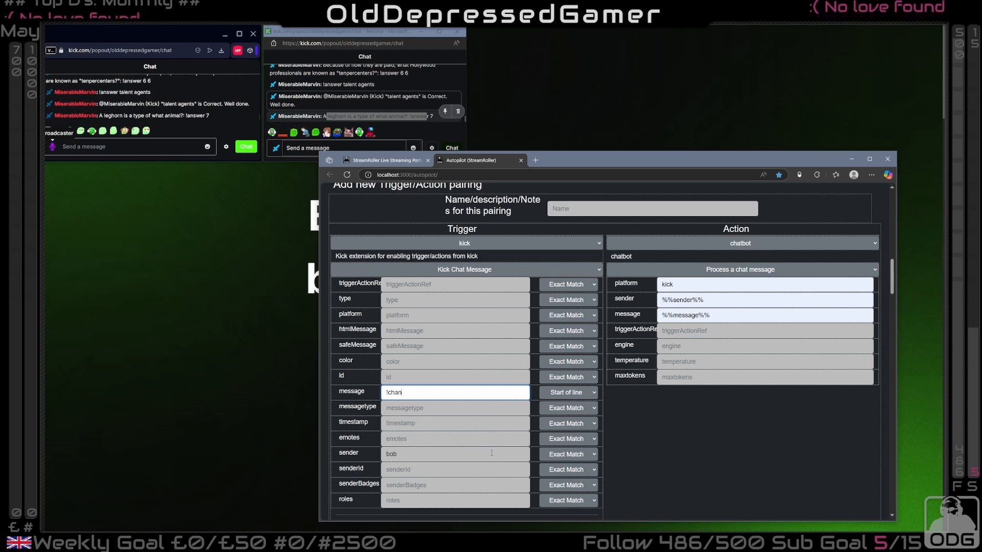
{"action": "type", "text": "gefilter"}
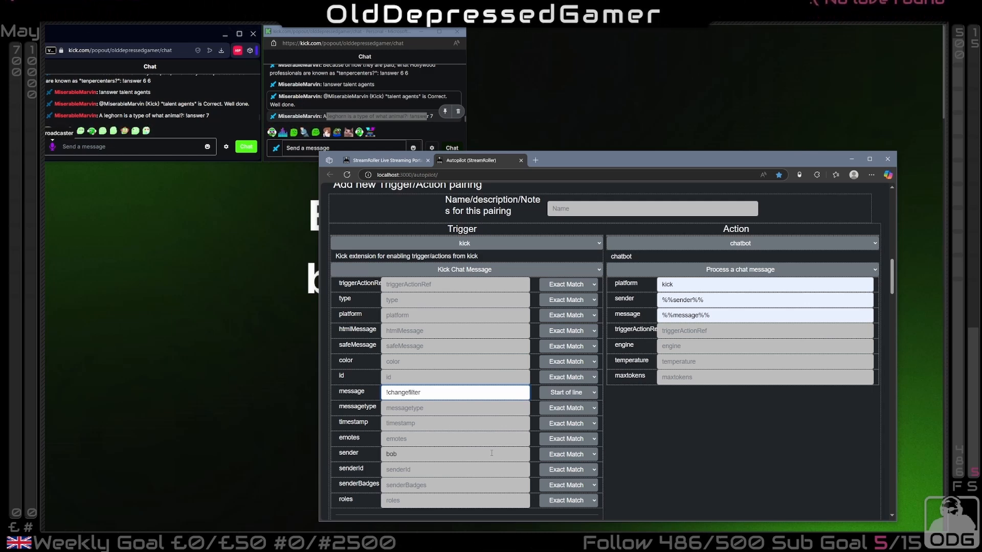
{"action": "type", "text": " Test"}
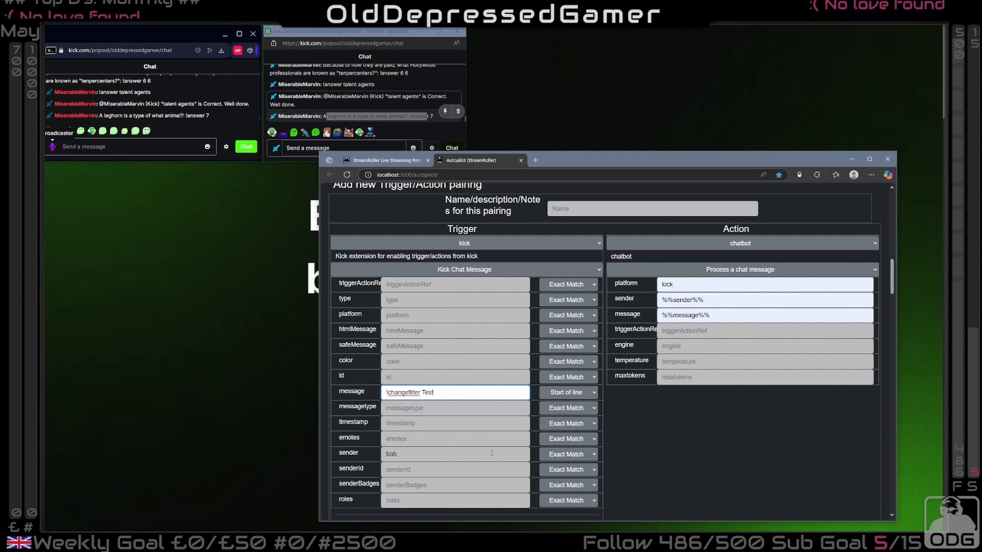
{"action": "type", "text": "Filter"}
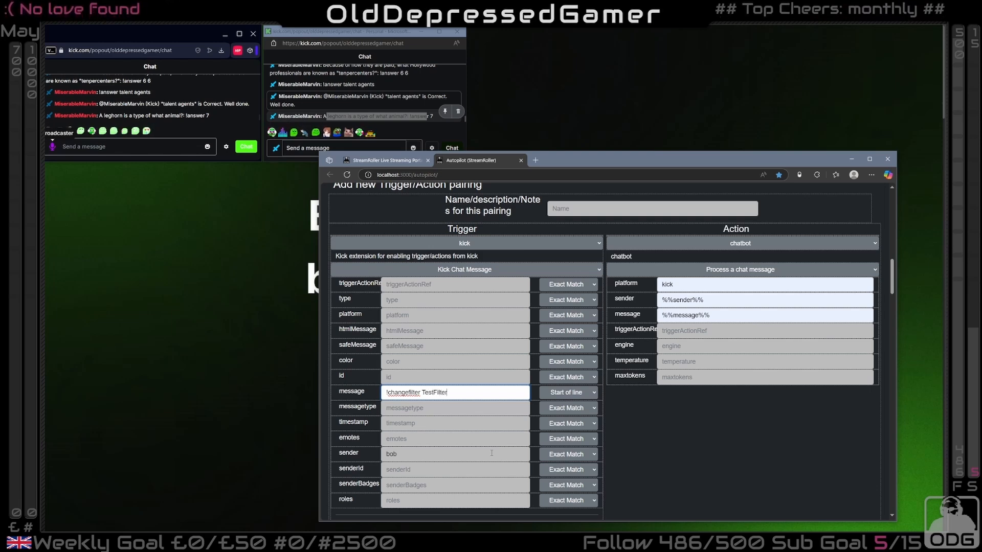
{"action": "type", "text": "1 true"}
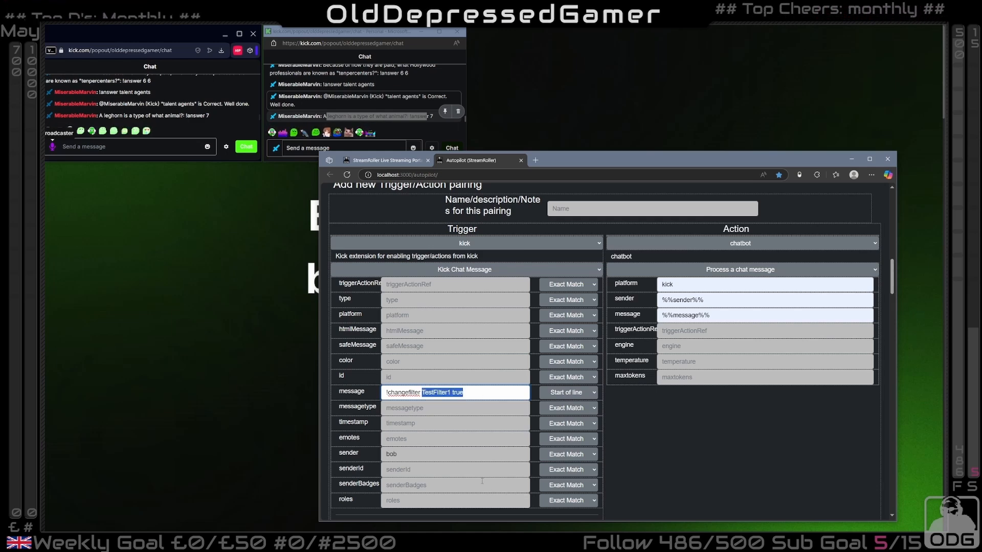
{"action": "key", "text": "BackSpace"}
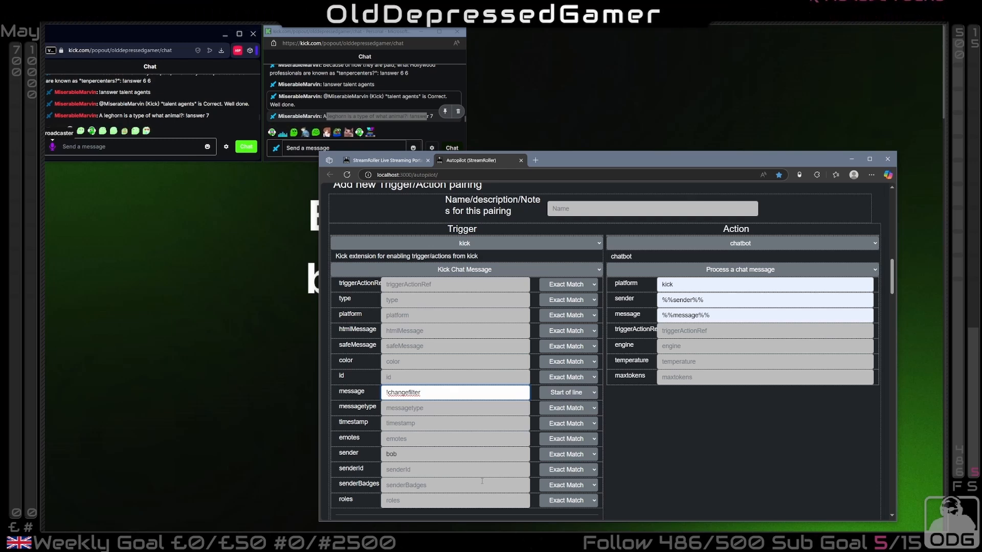
Change the pairing's action to the obs extension's Toggle Filter
{"action": "left_click", "coordinate": [740, 244]}
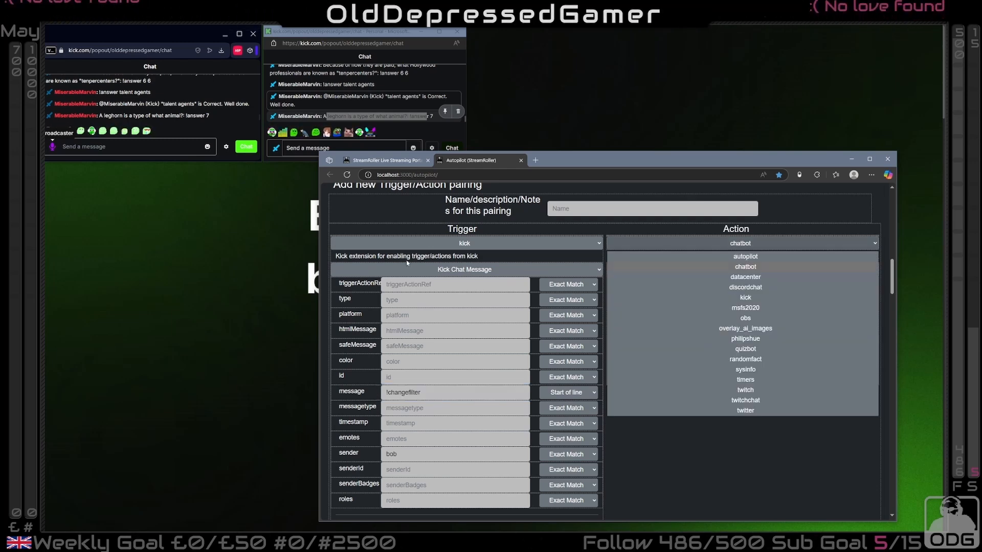
{"action": "left_click", "coordinate": [744, 318]}
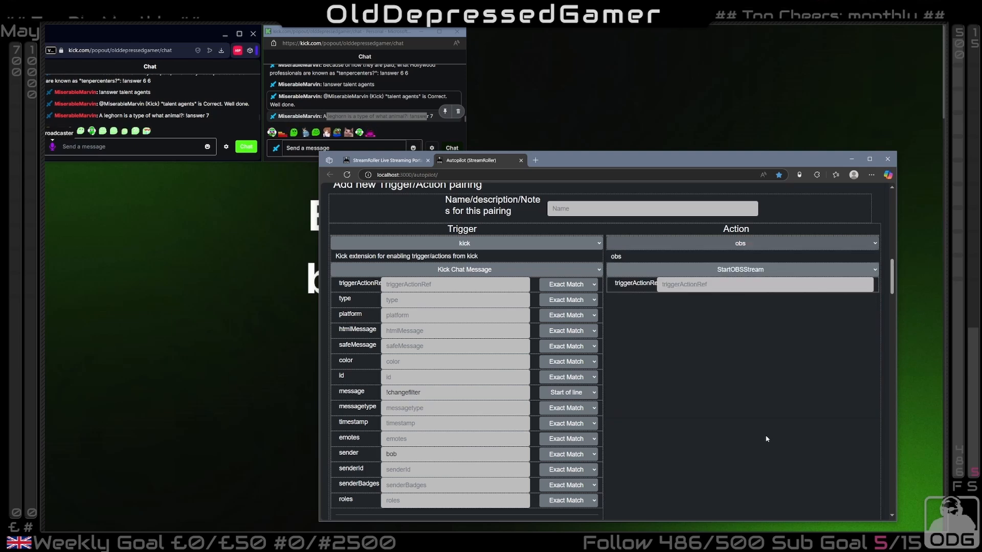
{"action": "left_click", "coordinate": [732, 273]}
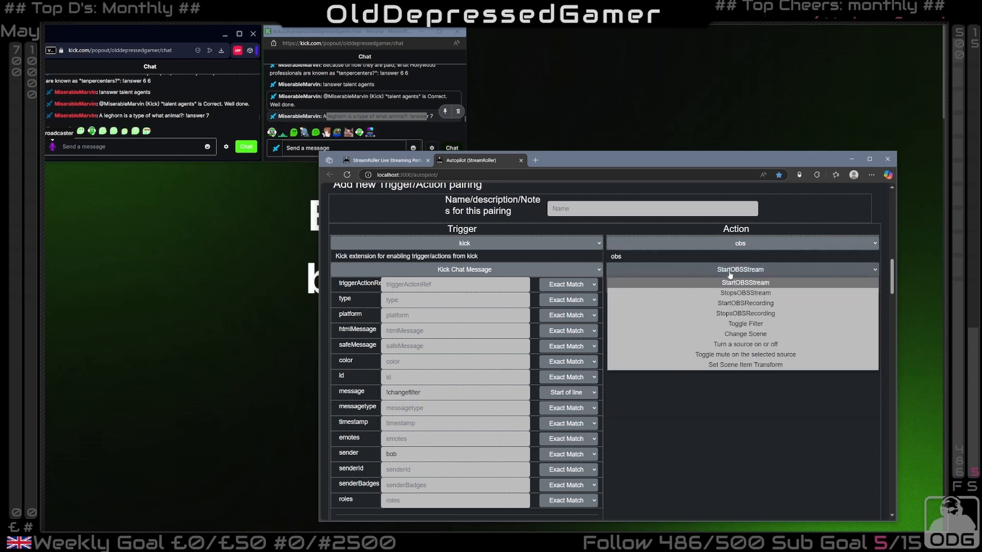
{"action": "left_click", "coordinate": [759, 323]}
Set the Toggle Filter action's filterName to %%message:2%% and filterEnabled to %%message:3%%
{"action": "left_click", "coordinate": [739, 300]}
{"action": "type", "text": "%%"}
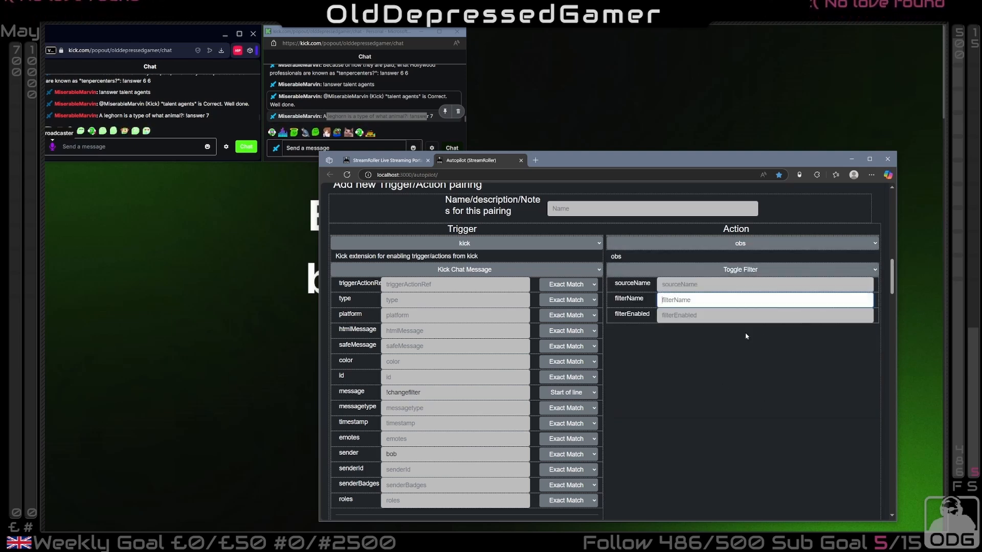
{"action": "type", "text": "message"}
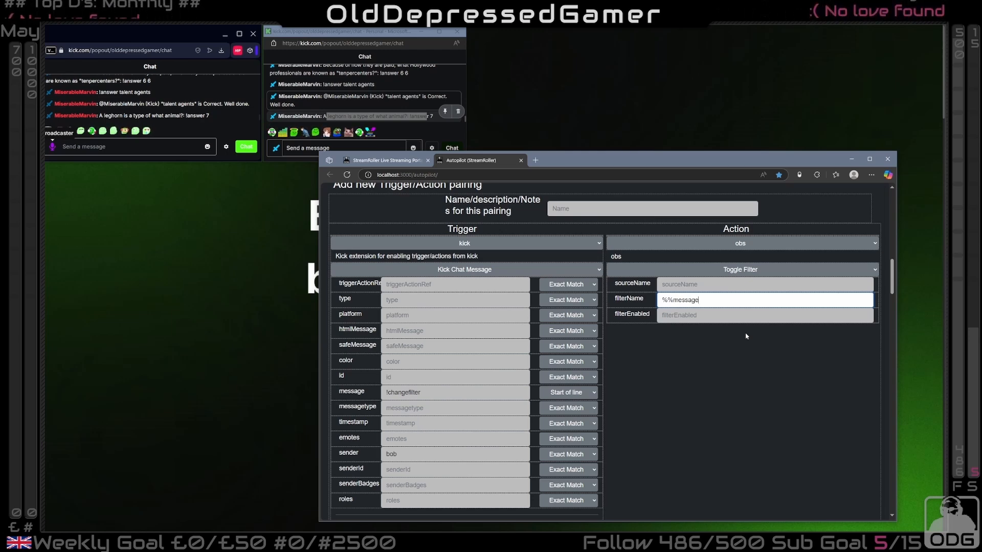
{"action": "type", "text": ":2%%"}
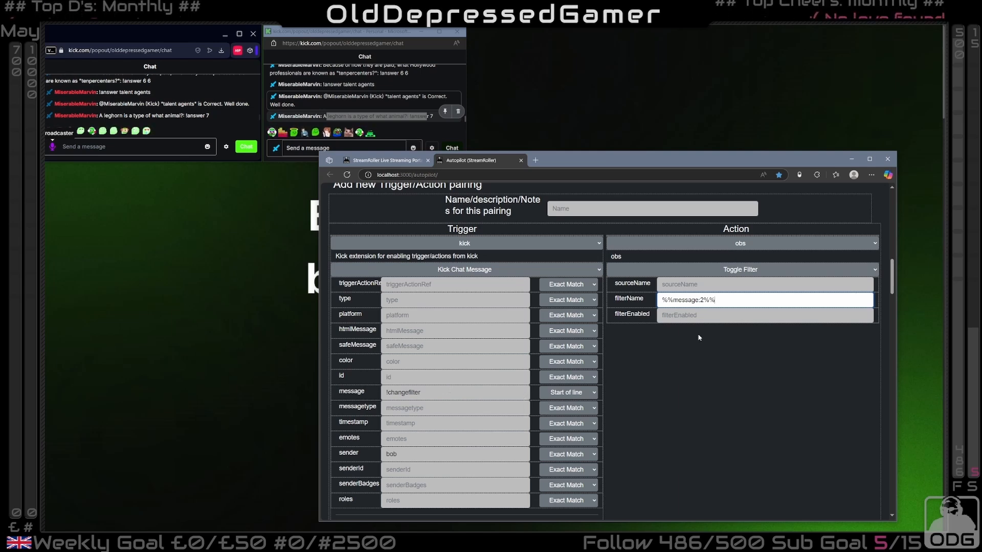
{"action": "left_click", "coordinate": [686, 316]}
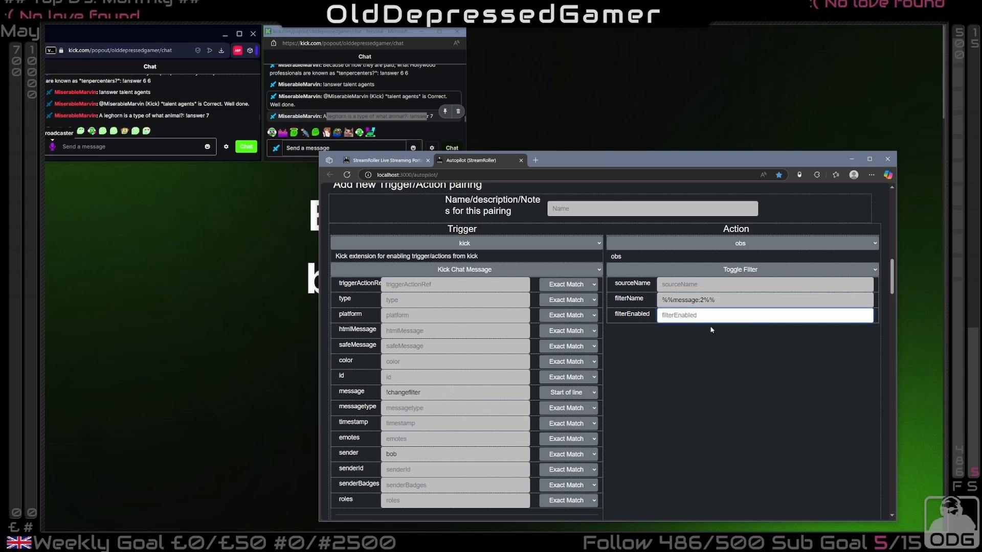
{"action": "type", "text": "%%message:3%%"}
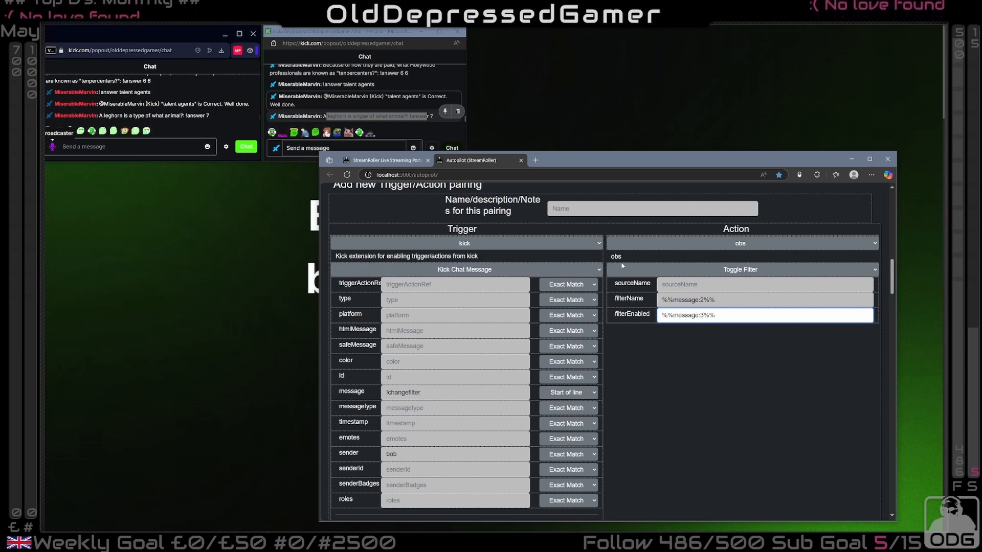
Assign the !changefilter pairing to the kicktesting group and save it
{"action": "scroll", "coordinate": [623, 266], "scroll_direction": "down", "scroll_amount": 4}
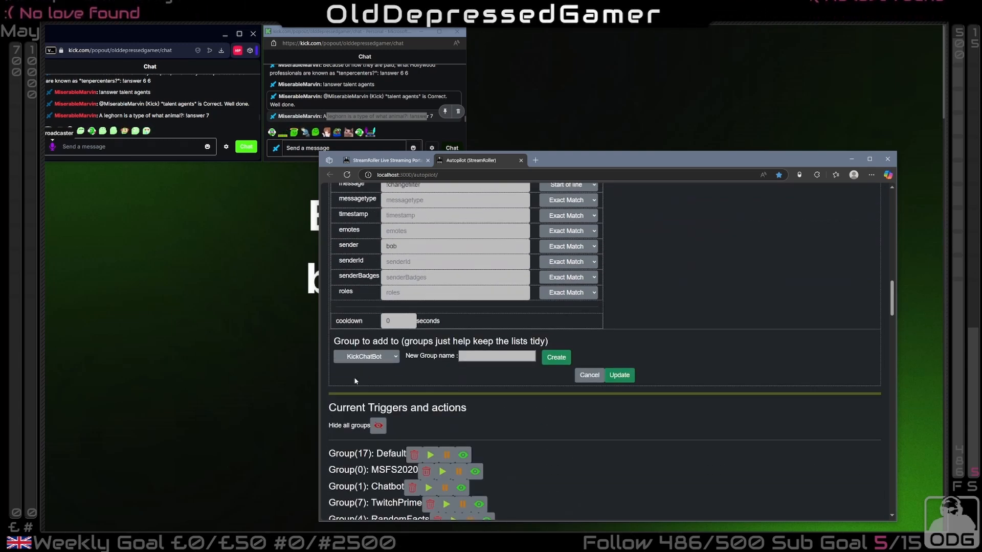
{"action": "left_click", "coordinate": [389, 357]}
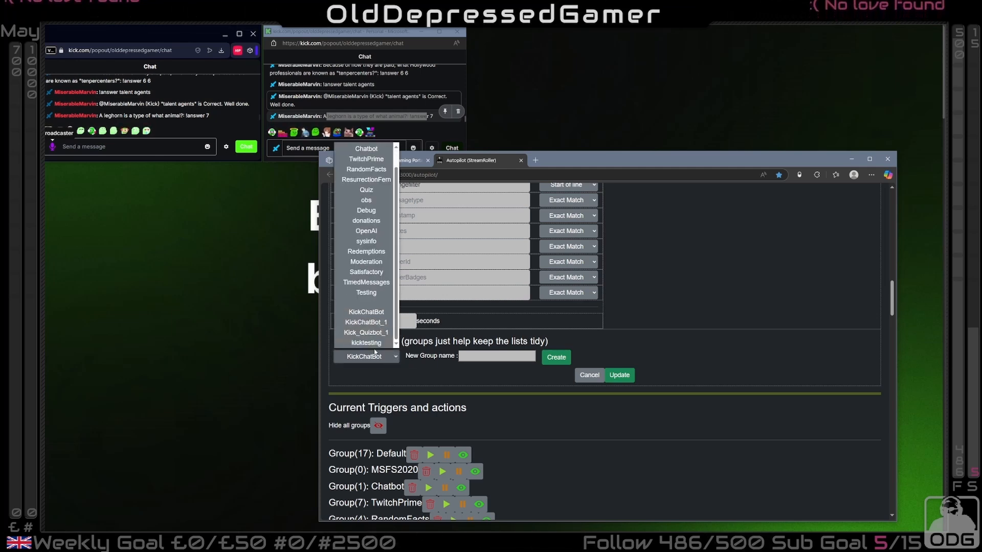
{"action": "left_click", "coordinate": [371, 343]}
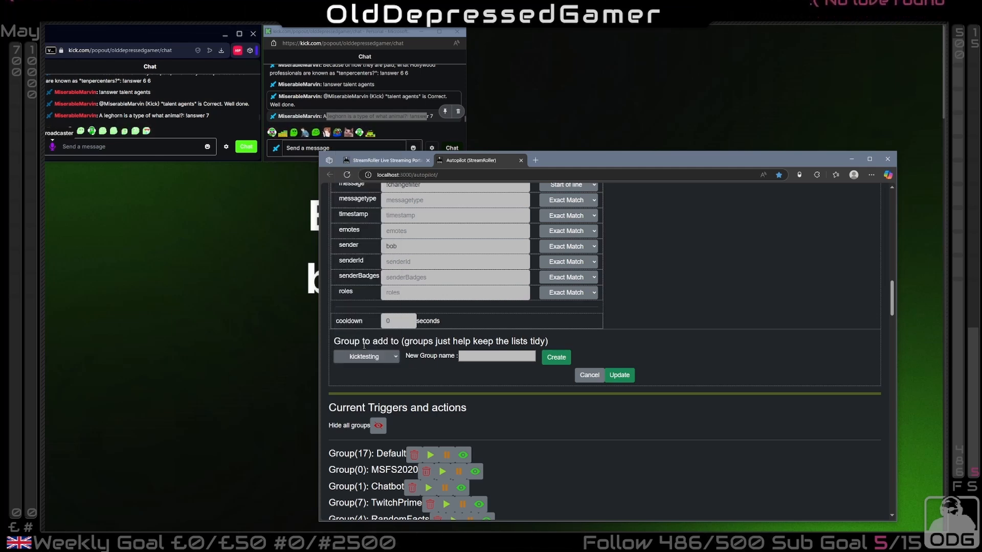
{"action": "left_click", "coordinate": [619, 376]}
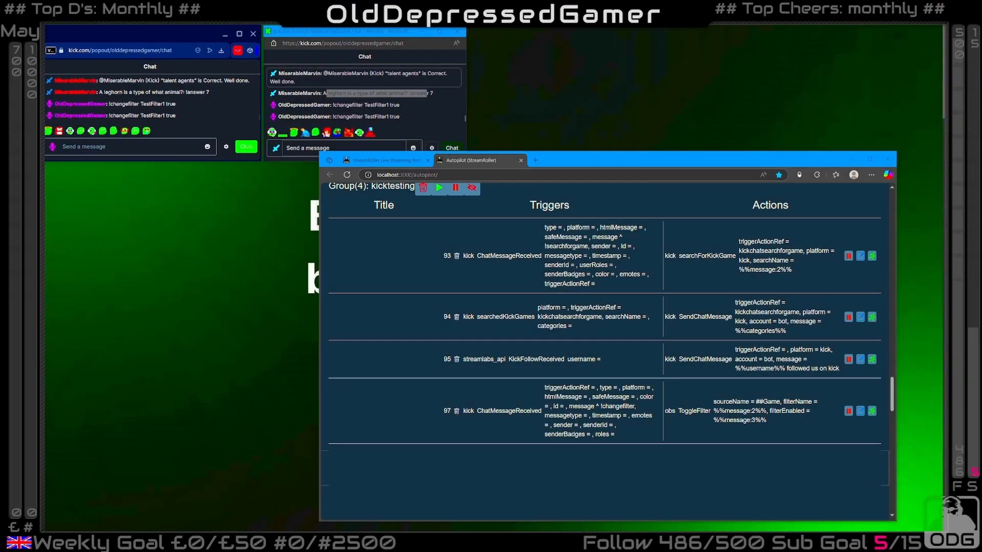
Send "!changefilter TestFilter1 false" in the Kick chat, plus the same command for TestFilter2 with true and with false
{"action": "left_click", "coordinate": [139, 148]}
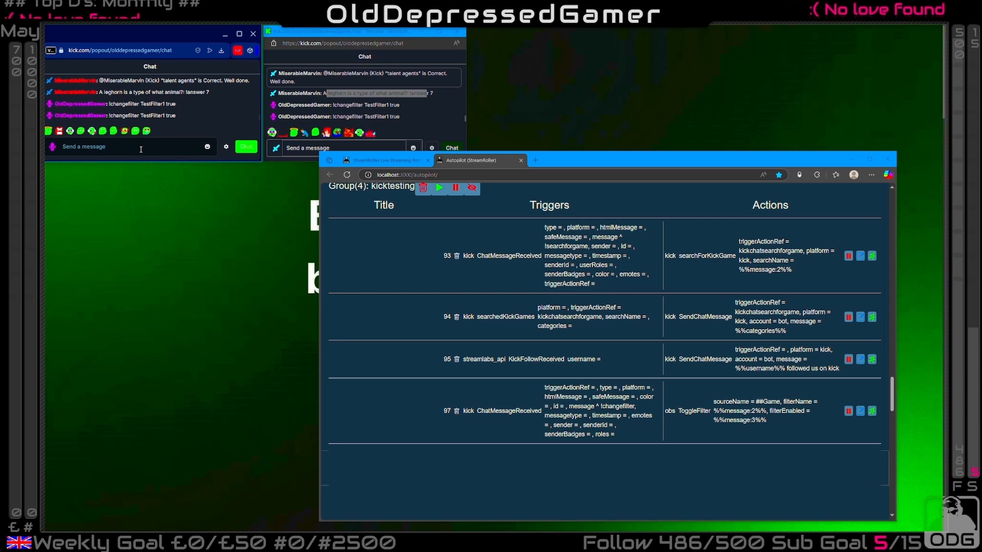
{"action": "type", "text": "!changefilter TestFilter1 true"}
{"action": "key", "text": "BackSpace"}
{"action": "key", "text": "BackSpace"}
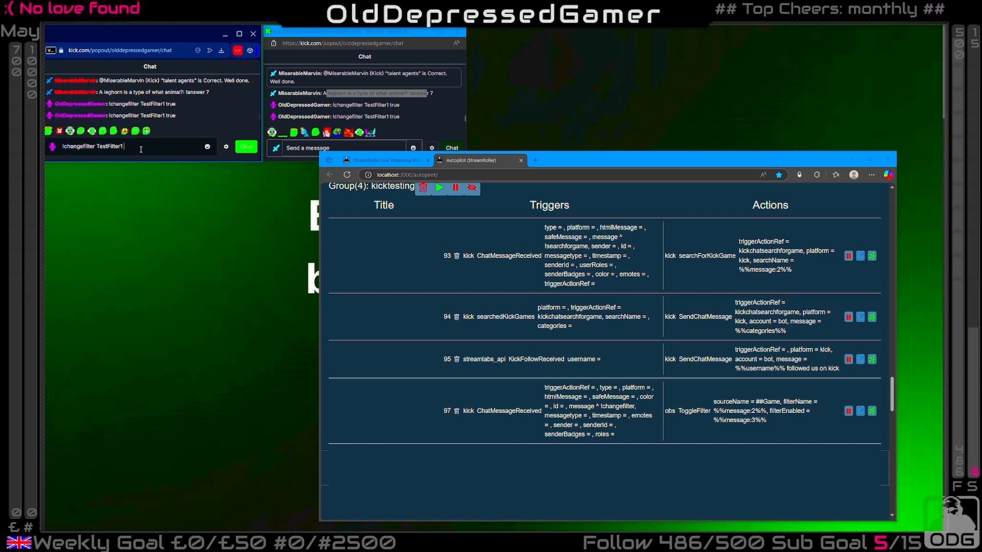
{"action": "type", "text": "fals"}
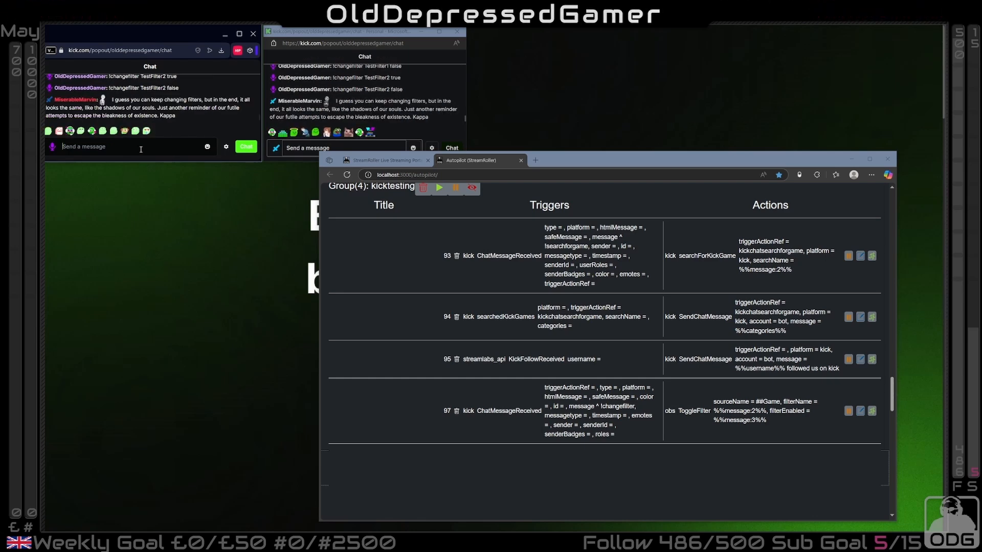
{"action": "left_click", "coordinate": [141, 149]}
{"action": "left_click_drag", "start_coordinate": [515, 411], "coordinate": [757, 404]}
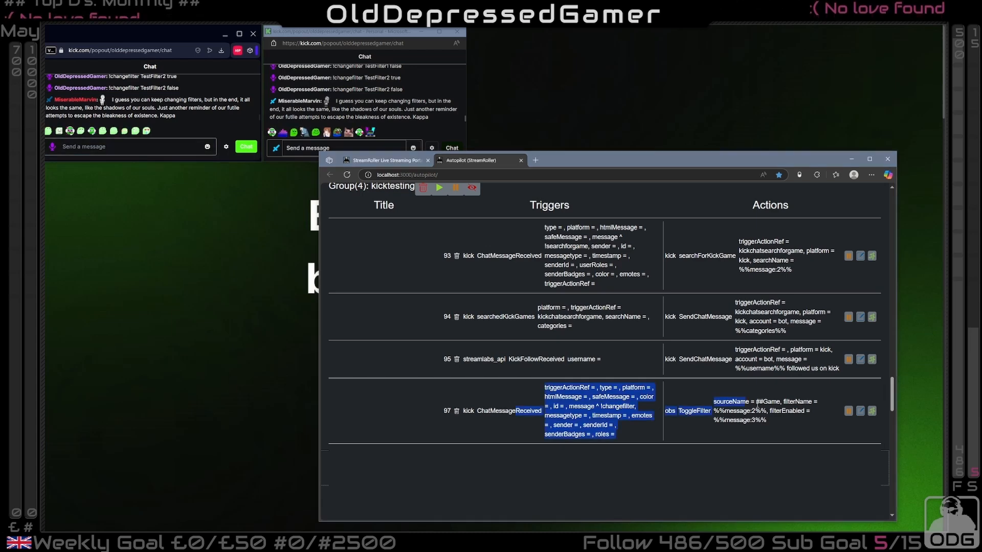
{"action": "left_click", "coordinate": [640, 419]}
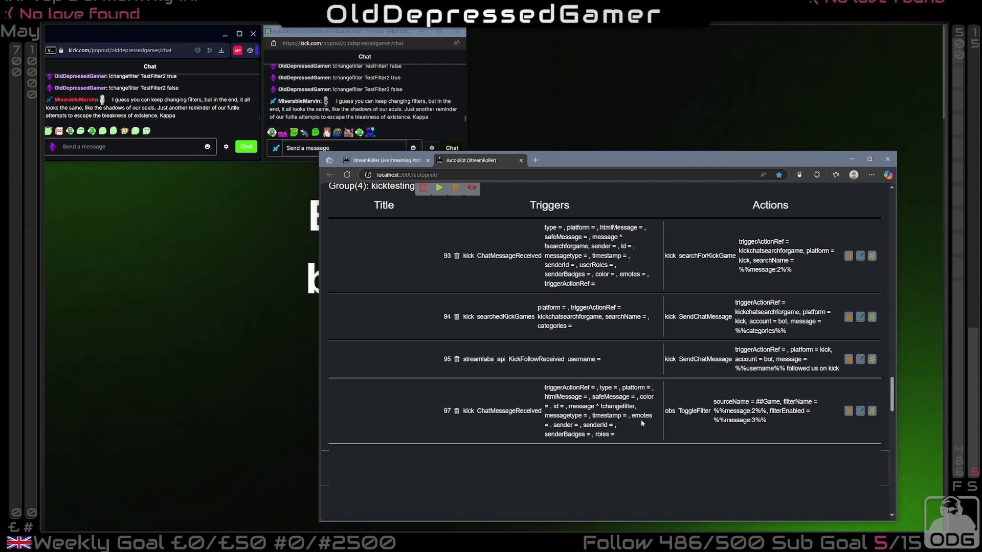
In the Kick settings, try the previously used stream titles "StreamRoller dev for kick Bounty", "Kick Bounty: StreamRoller dev" and "Kick Bounty: StreamRoller dev 2"
{"action": "left_click", "coordinate": [389, 160]}
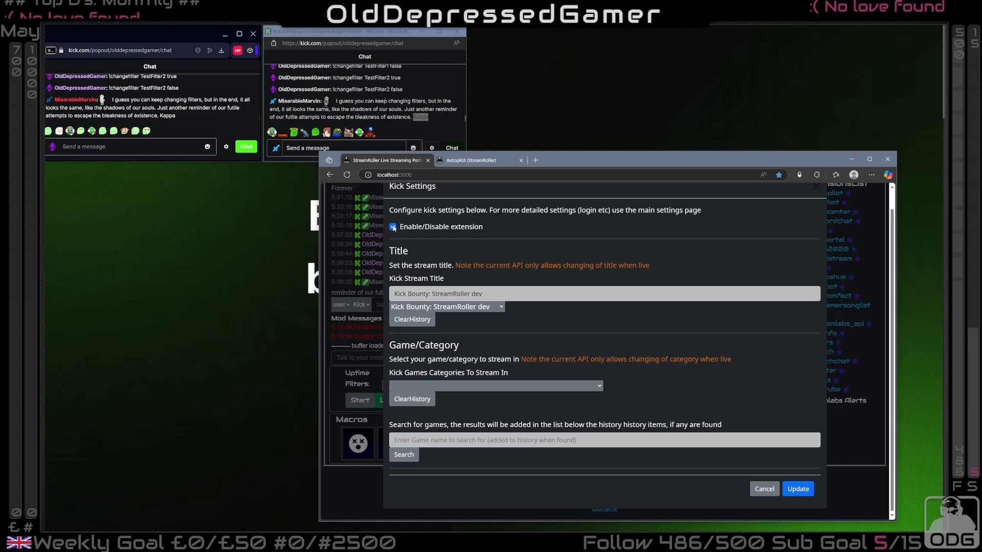
{"action": "triple_click", "coordinate": [455, 293]}
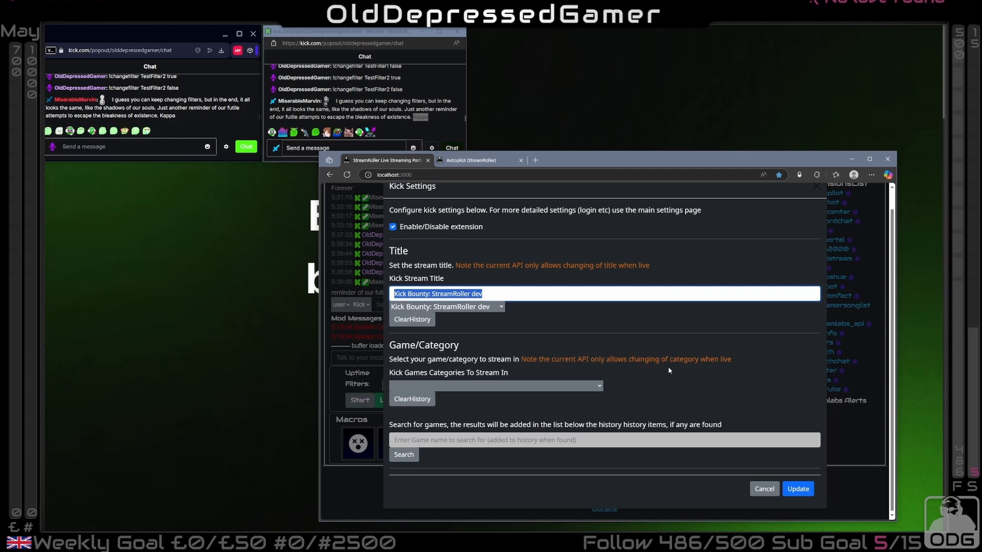
{"action": "left_click", "coordinate": [499, 307]}
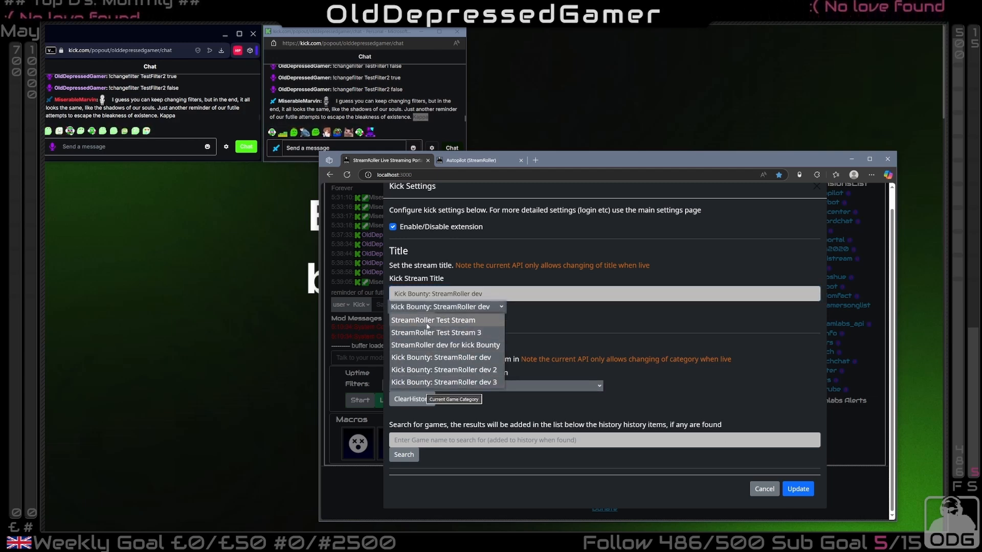
{"action": "left_click", "coordinate": [443, 346]}
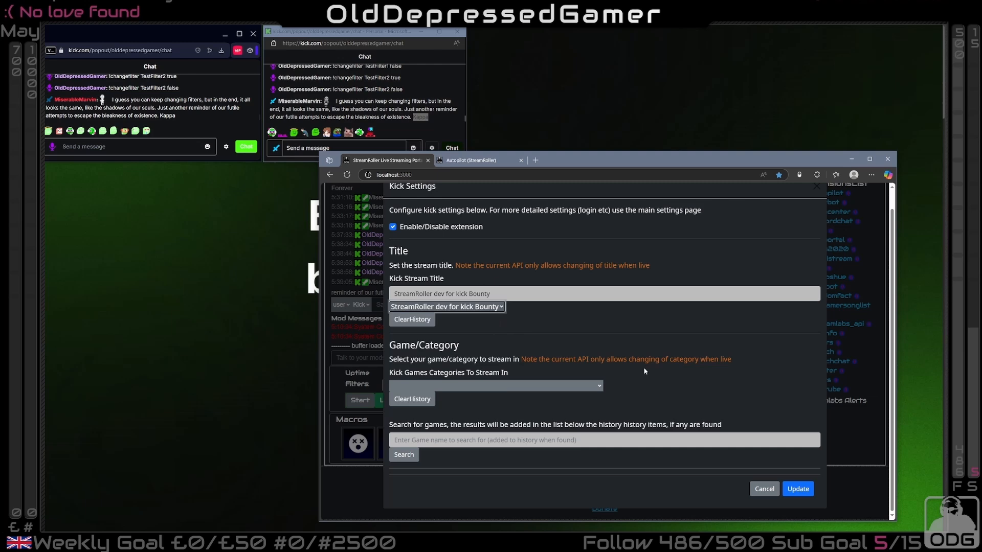
{"action": "left_click", "coordinate": [461, 307]}
{"action": "left_click", "coordinate": [455, 358]}
{"action": "left_click", "coordinate": [461, 307]}
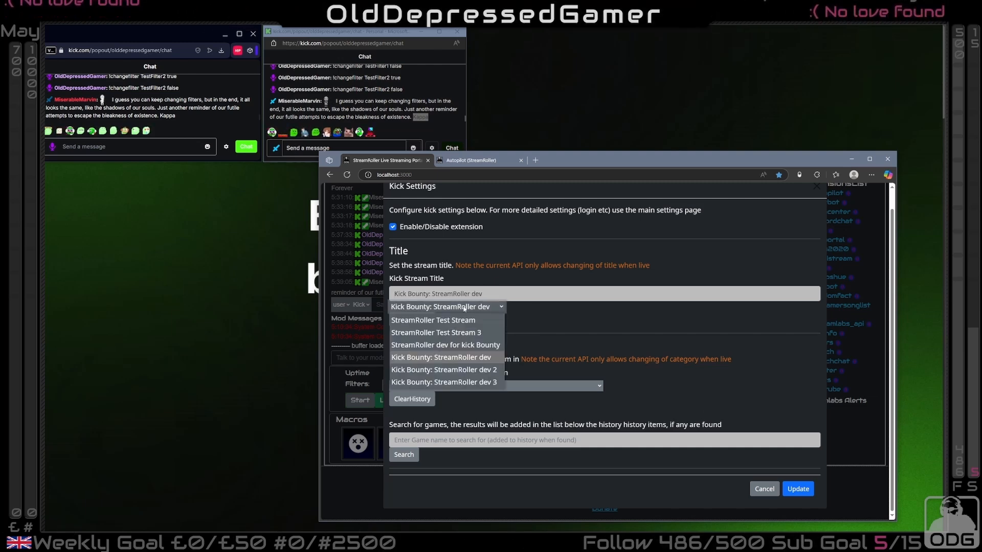
{"action": "left_click", "coordinate": [445, 377]}
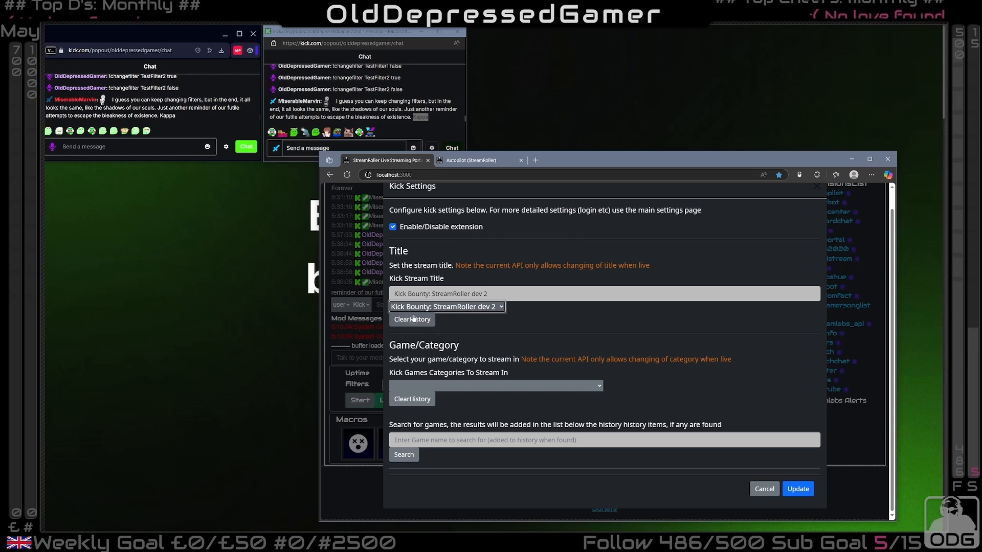
{"action": "left_click", "coordinate": [437, 307]}
{"action": "left_click", "coordinate": [436, 307]}
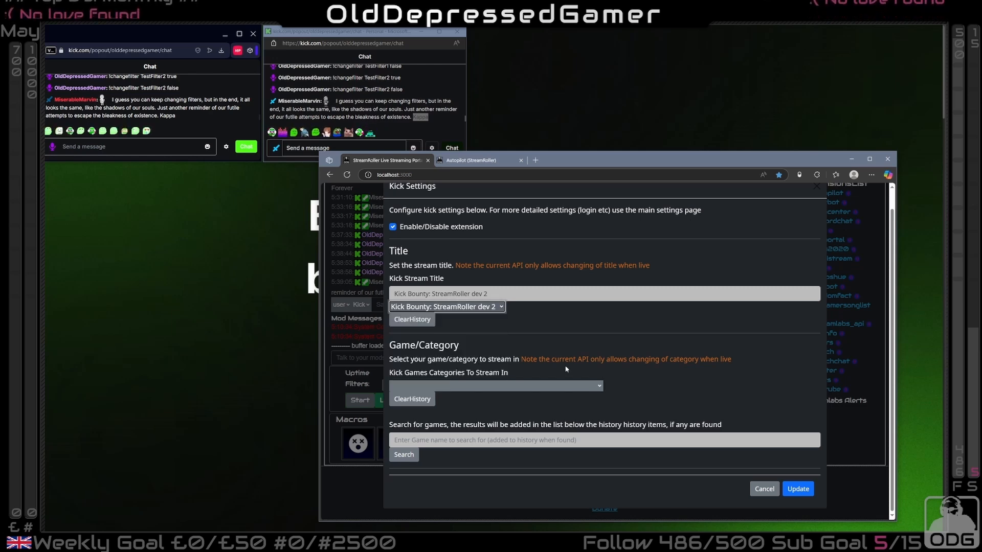
Check the available Kick stream categories and search for the game "satisfactory"
{"action": "left_click", "coordinate": [442, 384]}
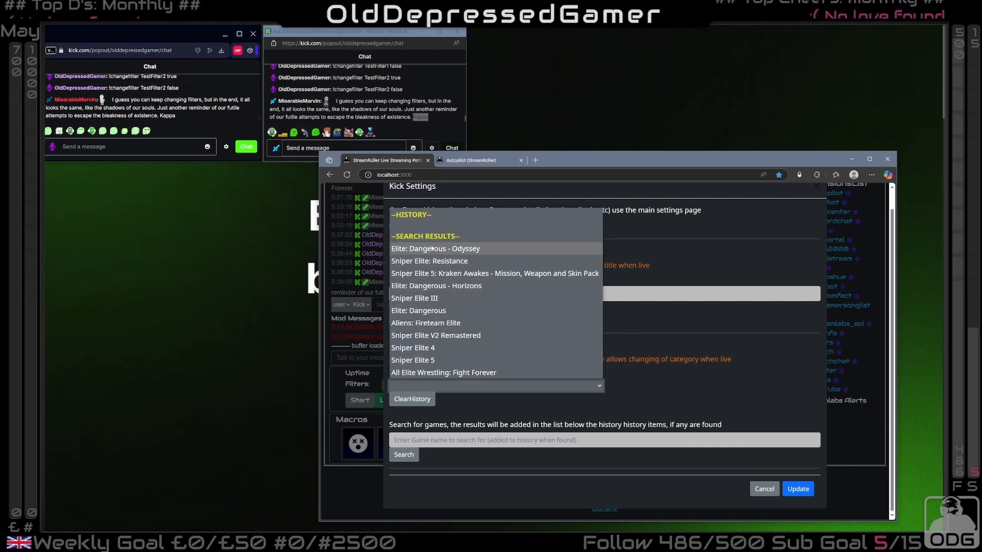
{"action": "left_click", "coordinate": [444, 387]}
{"action": "left_click", "coordinate": [438, 437]}
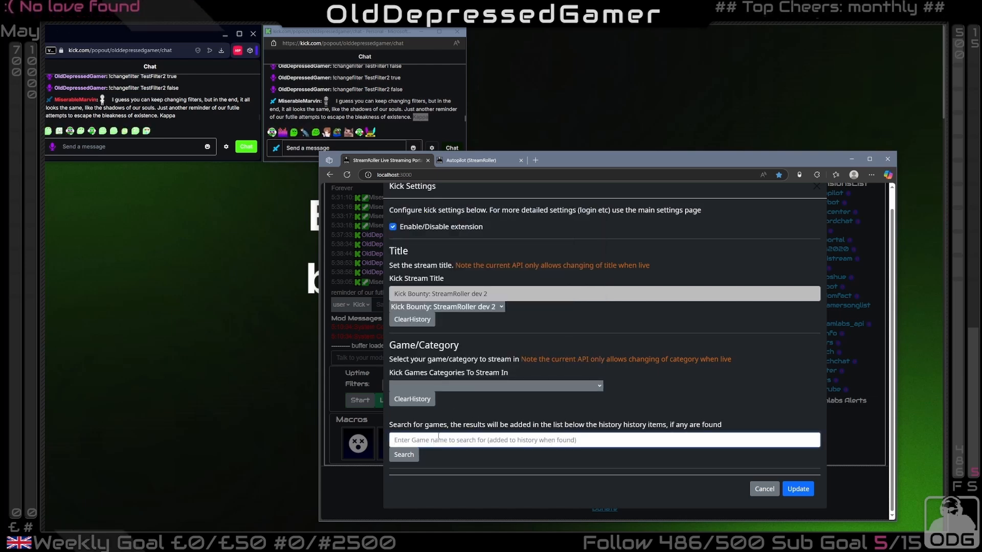
{"action": "type", "text": "satis"}
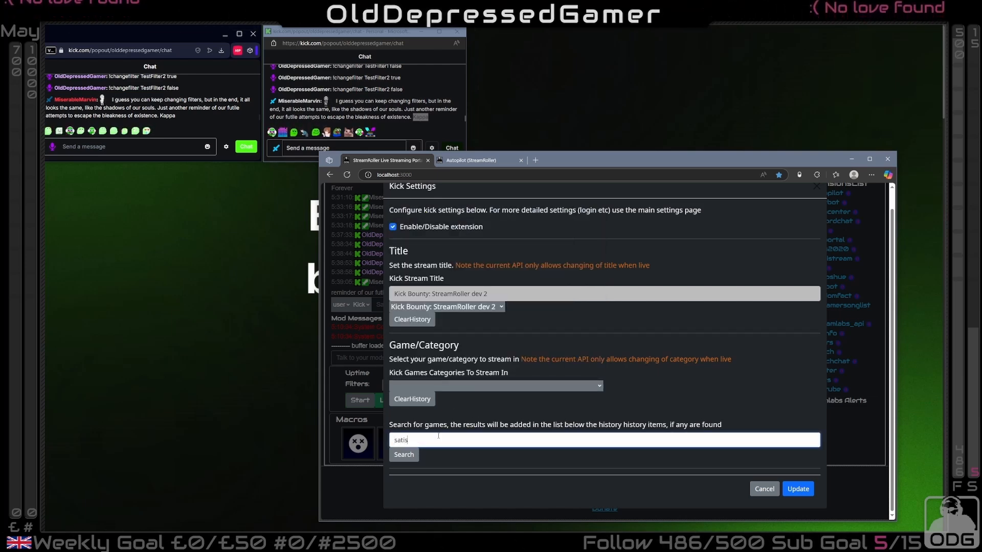
{"action": "type", "text": "factor"}
{"action": "type", "text": "y"}
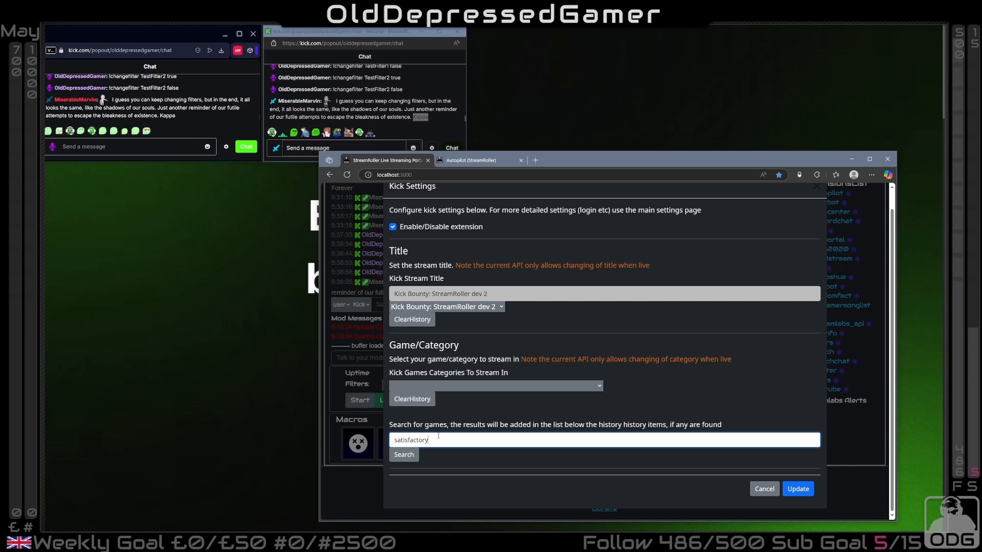
{"action": "left_click", "coordinate": [413, 456]}
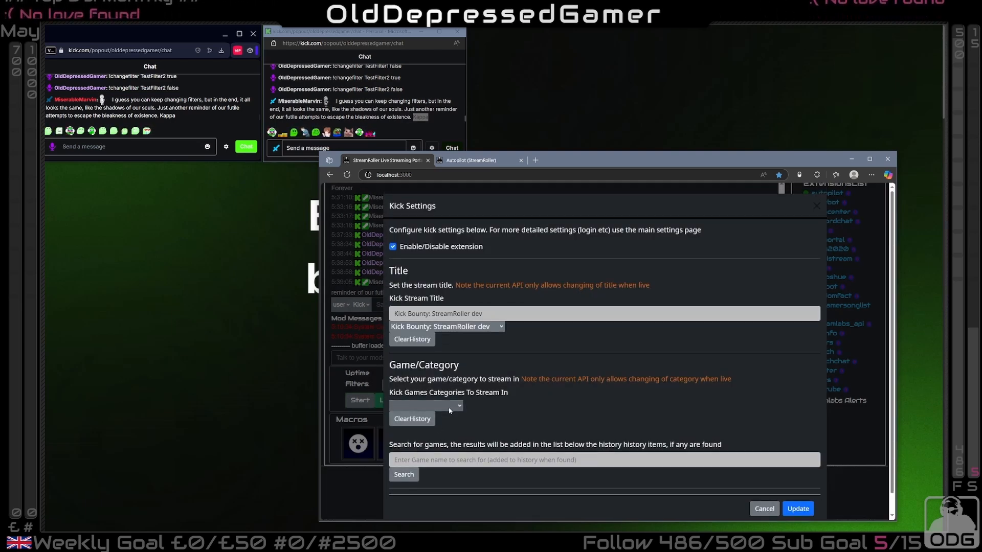
Set the Kick stream category to Satisfactory from the search results and save the settings
{"action": "left_click", "coordinate": [449, 406]}
{"action": "left_click", "coordinate": [409, 455]}
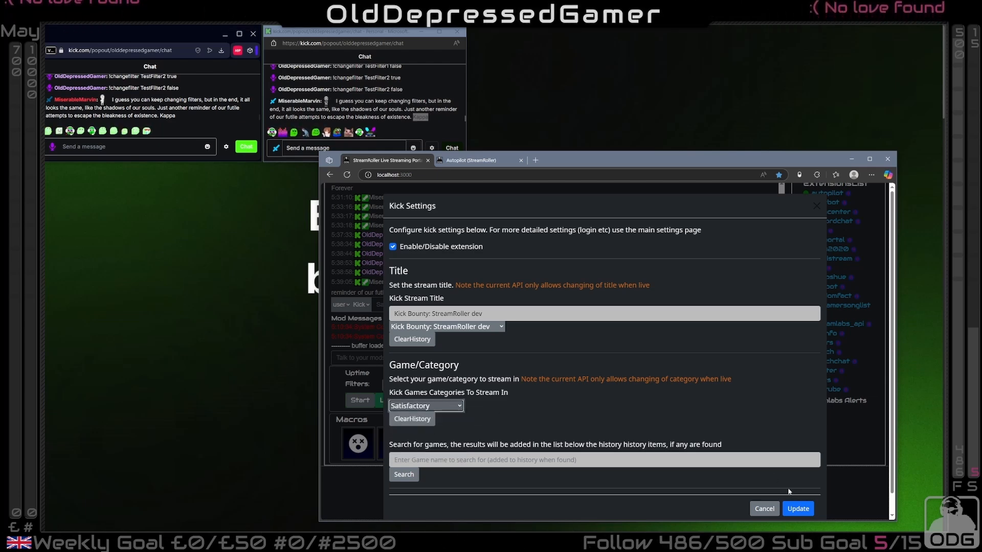
{"action": "left_click", "coordinate": [799, 508]}
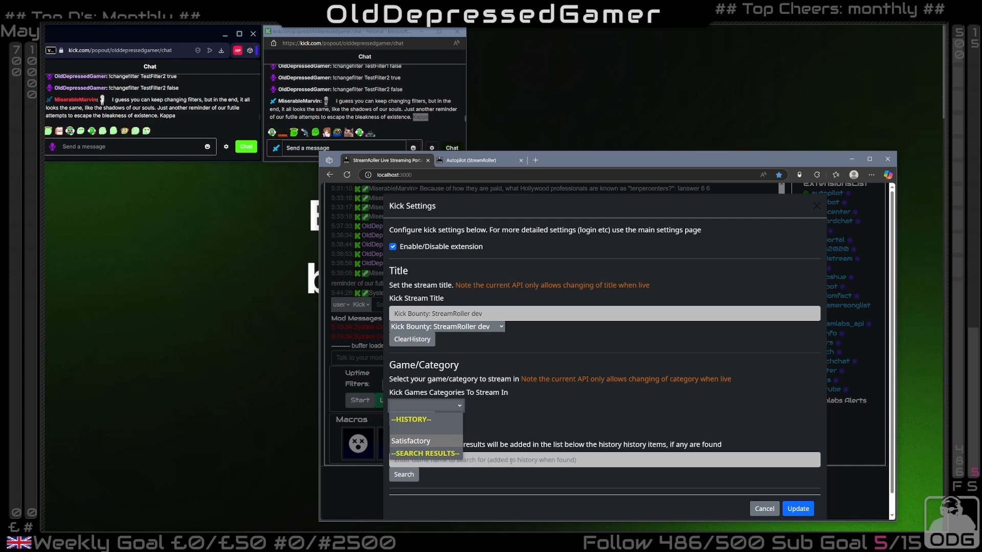
Search the Kick games for "elite", choose Elite: Dangerous - Odyssey as the stream category and save the settings
{"action": "left_click", "coordinate": [493, 460]}
{"action": "type", "text": "elite"}
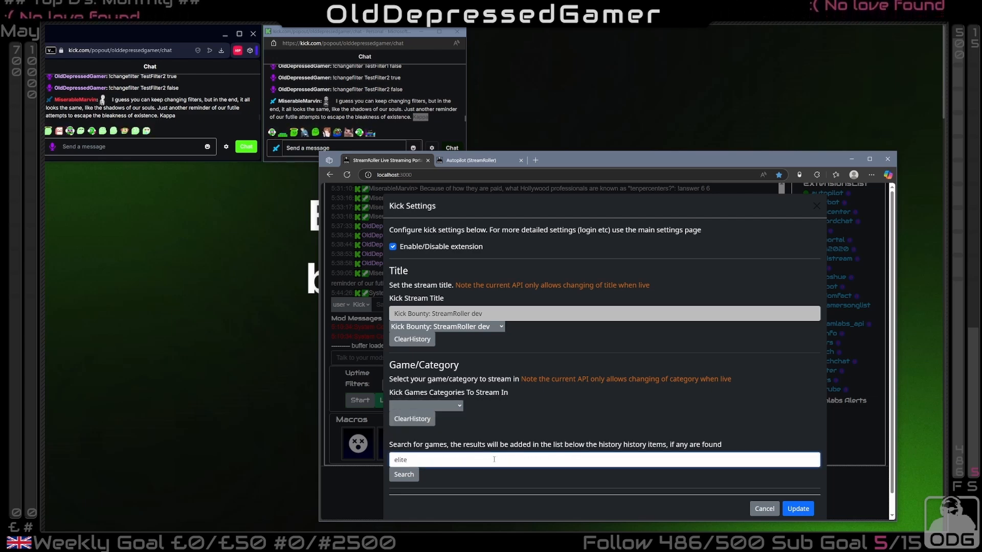
{"action": "left_click", "coordinate": [406, 478]}
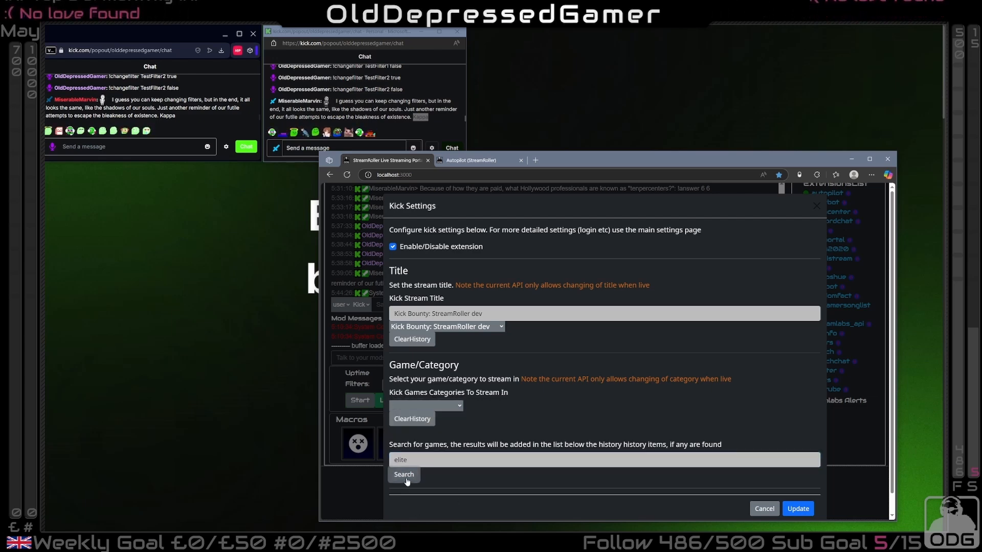
{"action": "left_click", "coordinate": [419, 403]}
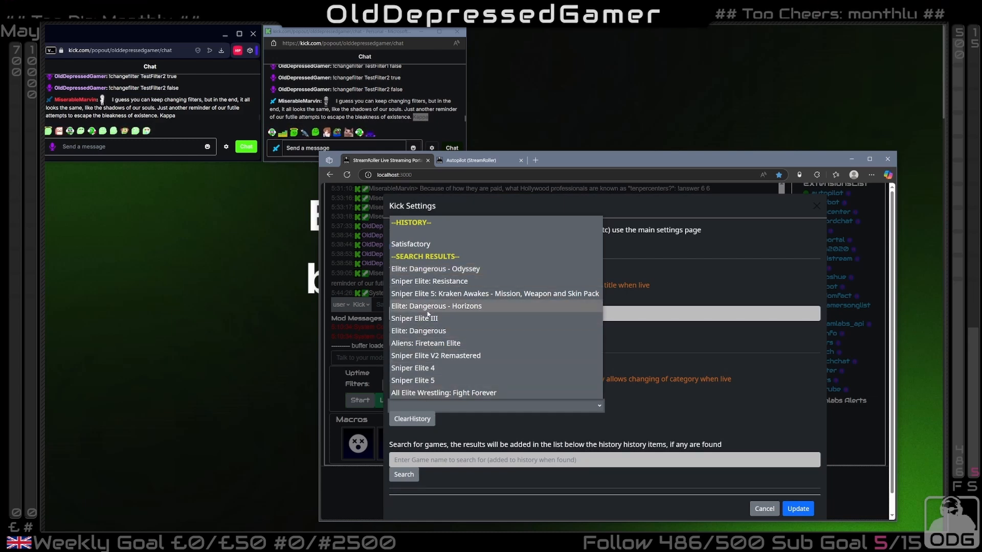
{"action": "left_click", "coordinate": [447, 270]}
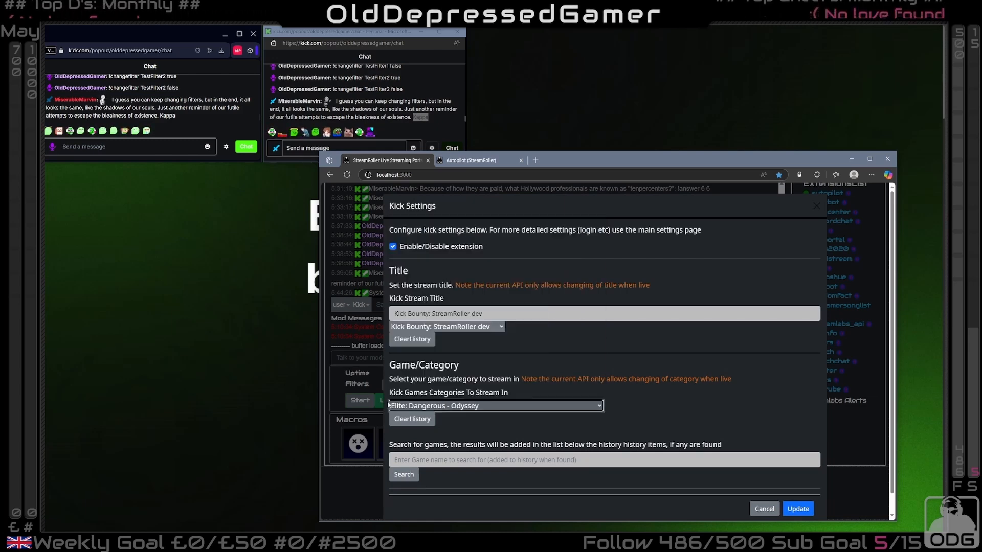
{"action": "left_click", "coordinate": [799, 509]}
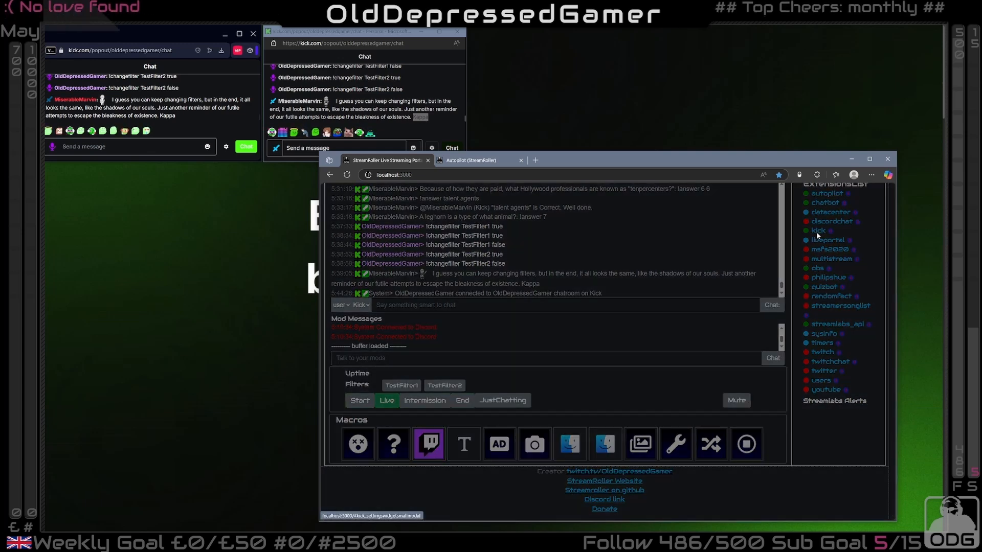
Reopen the Kick settings, switch the stream category back to Satisfactory from the history and save
{"action": "left_click", "coordinate": [817, 232]}
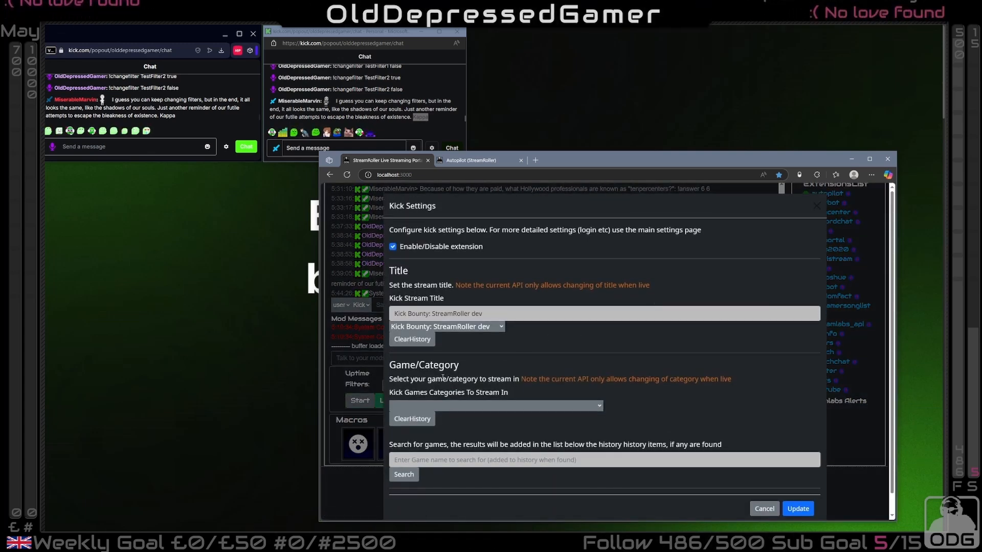
{"action": "left_click", "coordinate": [445, 406]}
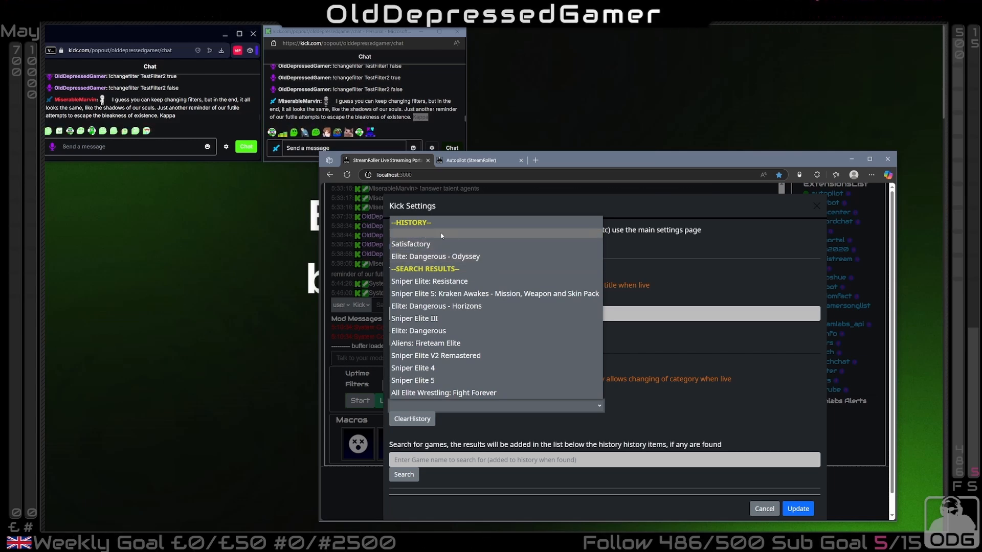
{"action": "left_click", "coordinate": [417, 246]}
{"action": "left_click", "coordinate": [798, 509]}
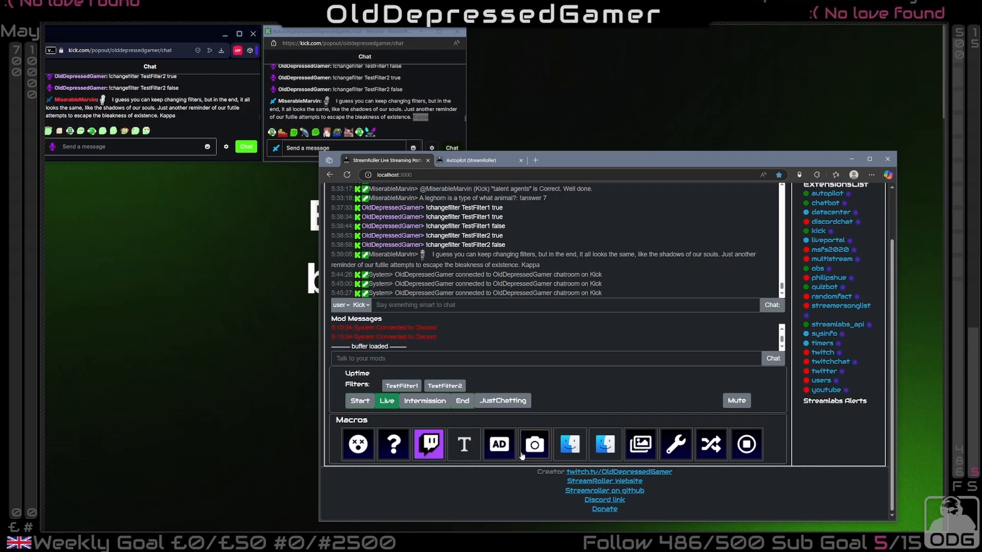
Open the Autopilot page and review its trigger matching, action variables, macros and config file sections
{"action": "scroll", "coordinate": [522, 456], "scroll_direction": "up", "scroll_amount": 5}
{"action": "left_click", "coordinate": [677, 199]}
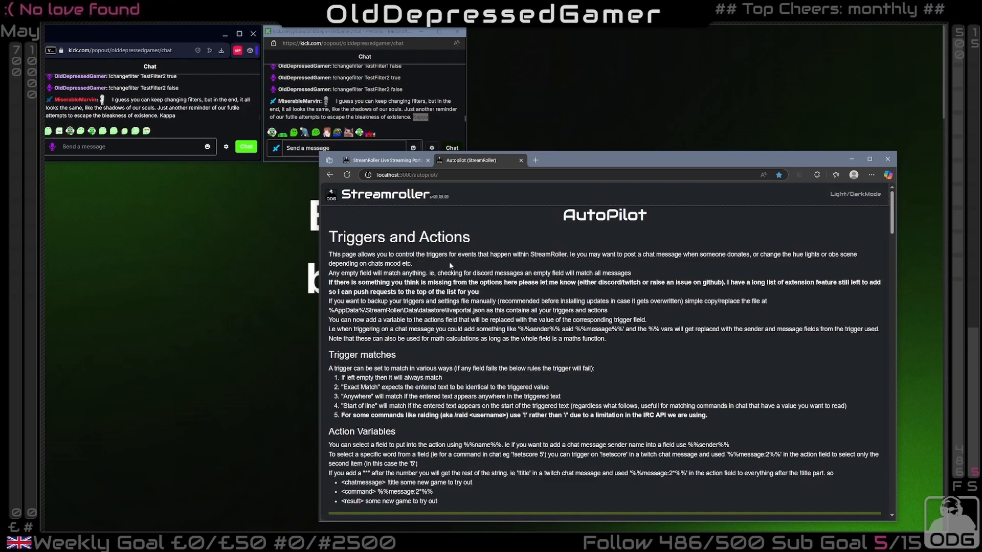
{"action": "scroll", "coordinate": [450, 265], "scroll_direction": "down", "scroll_amount": 6}
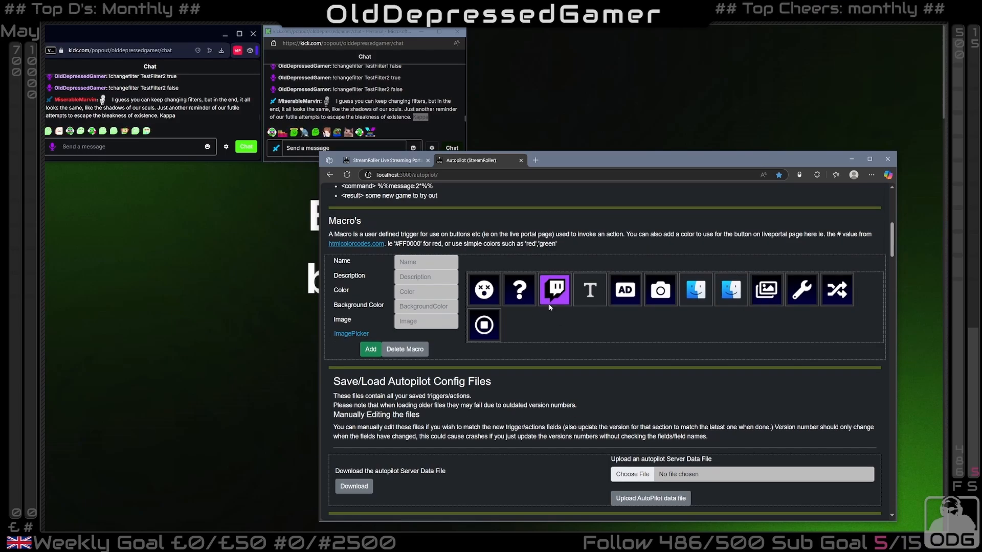
{"action": "scroll", "coordinate": [549, 305], "scroll_direction": "up", "scroll_amount": 5}
{"action": "scroll", "coordinate": [549, 304], "scroll_direction": "up", "scroll_amount": 3}
{"action": "scroll", "coordinate": [577, 351], "scroll_direction": "down", "scroll_amount": 12}
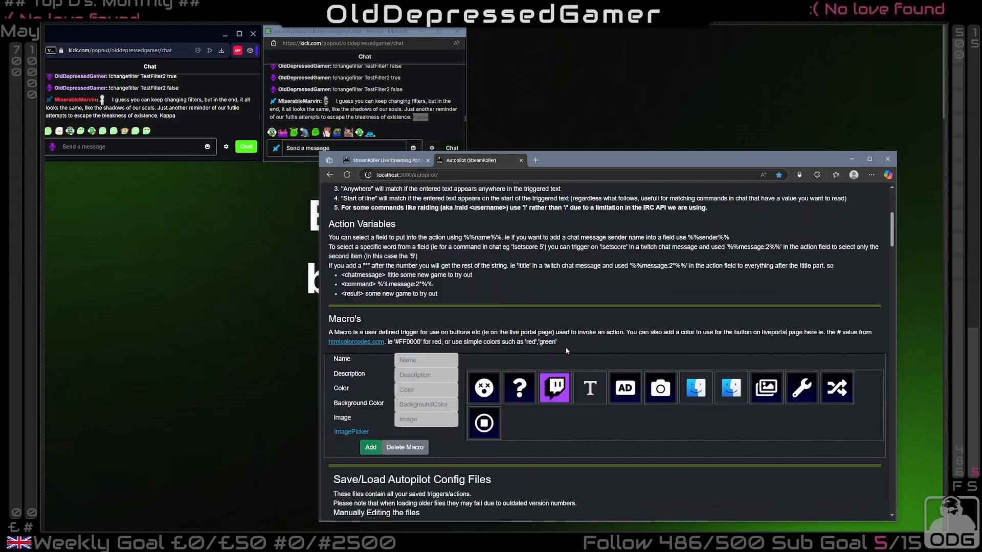
{"action": "scroll", "coordinate": [577, 350], "scroll_direction": "down", "scroll_amount": 4}
In the pairing form, set the action to kick's Post Kick Message and, after trying a discordchat trigger, select kick's Title Changed trigger
{"action": "left_click", "coordinate": [463, 217]}
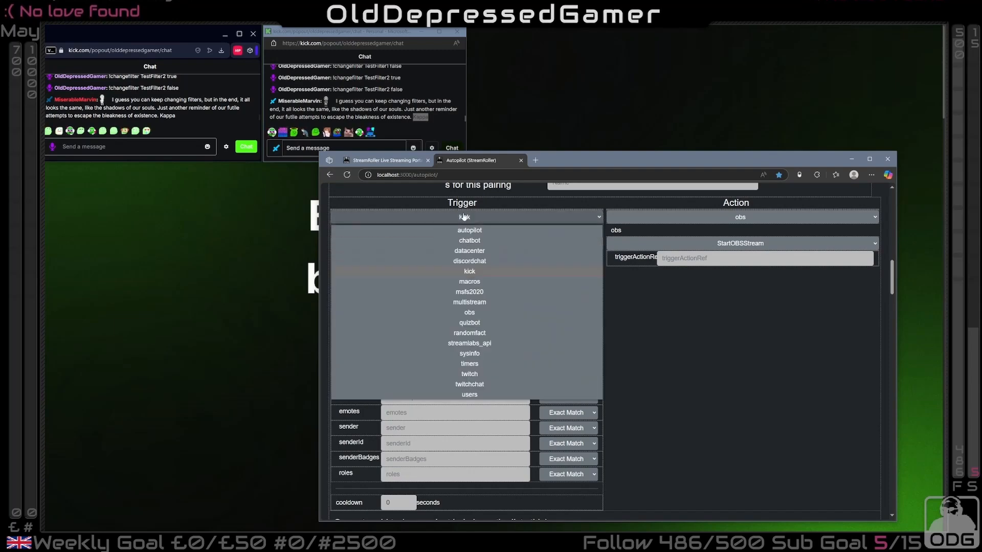
{"action": "left_click", "coordinate": [469, 261]}
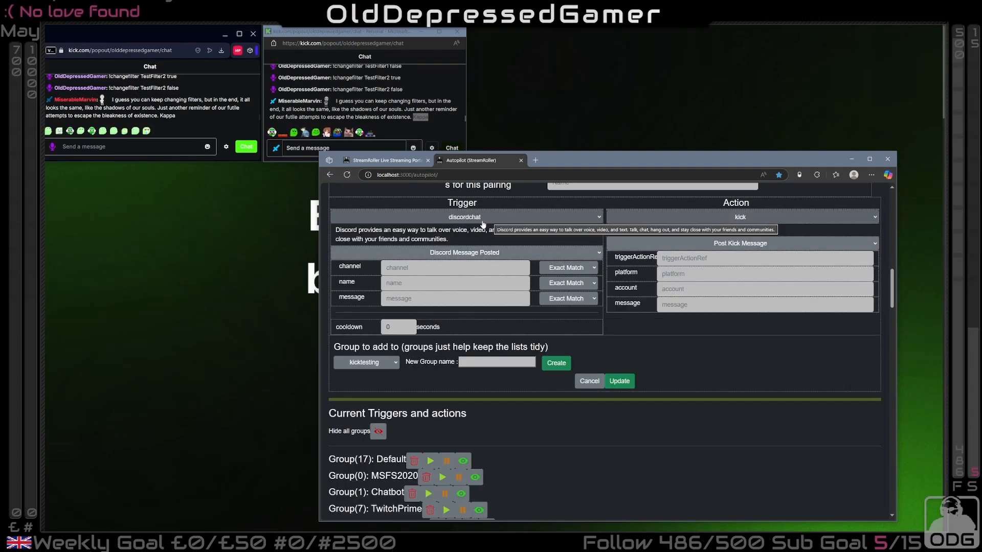
{"action": "left_click", "coordinate": [483, 220]}
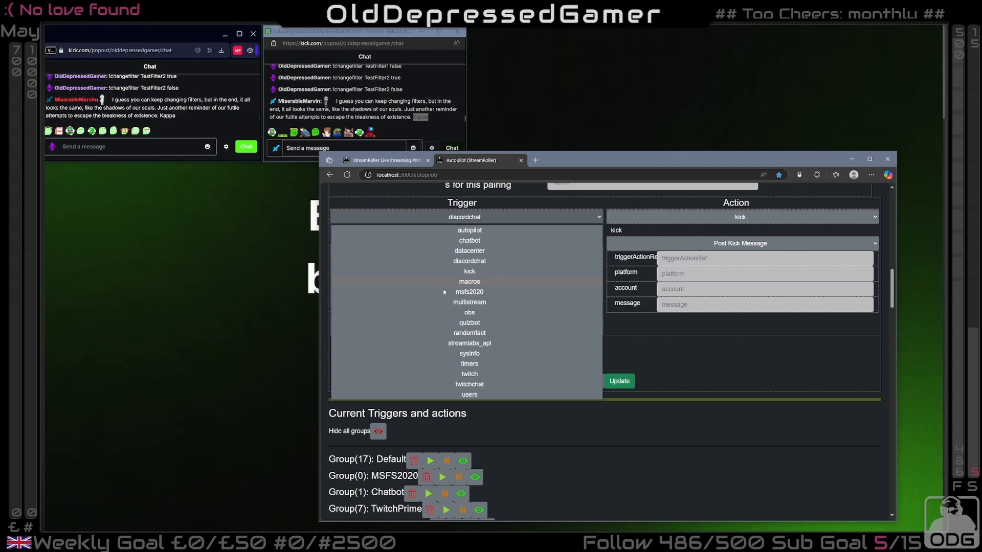
{"action": "left_click", "coordinate": [473, 272]}
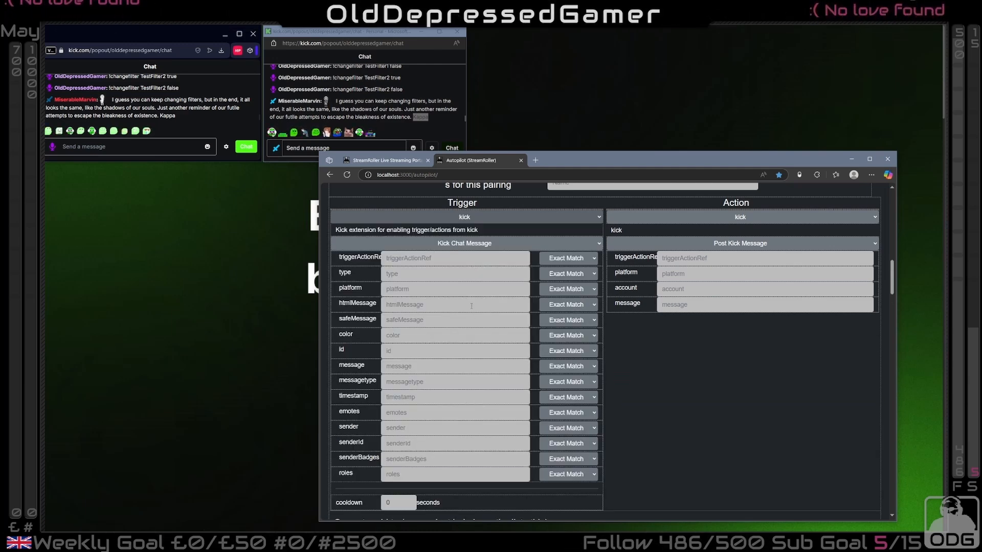
{"action": "left_click", "coordinate": [465, 244]}
{"action": "left_click", "coordinate": [460, 255]}
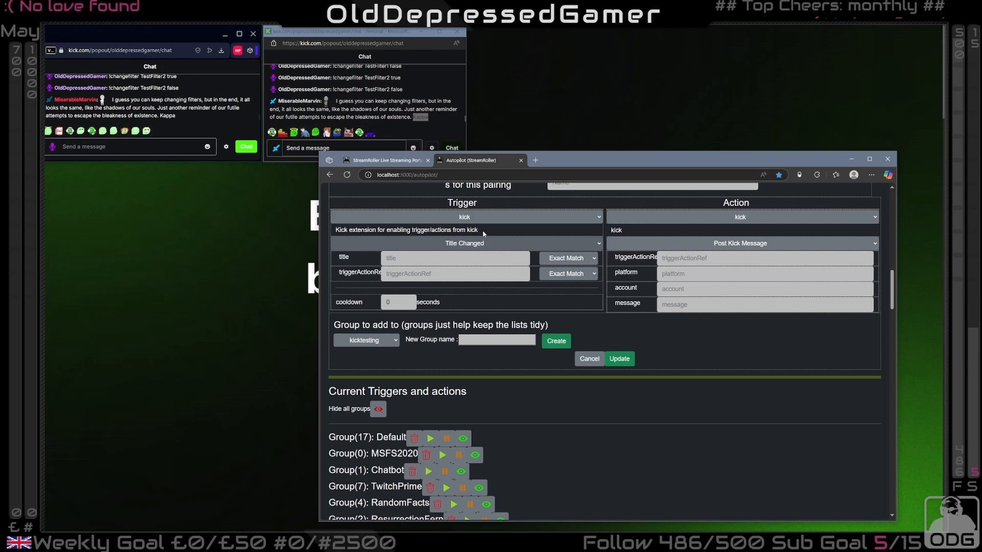
Set the pairing's action to twitter's Post a Tweet and open the choices for the kick trigger
{"action": "left_click", "coordinate": [745, 218]}
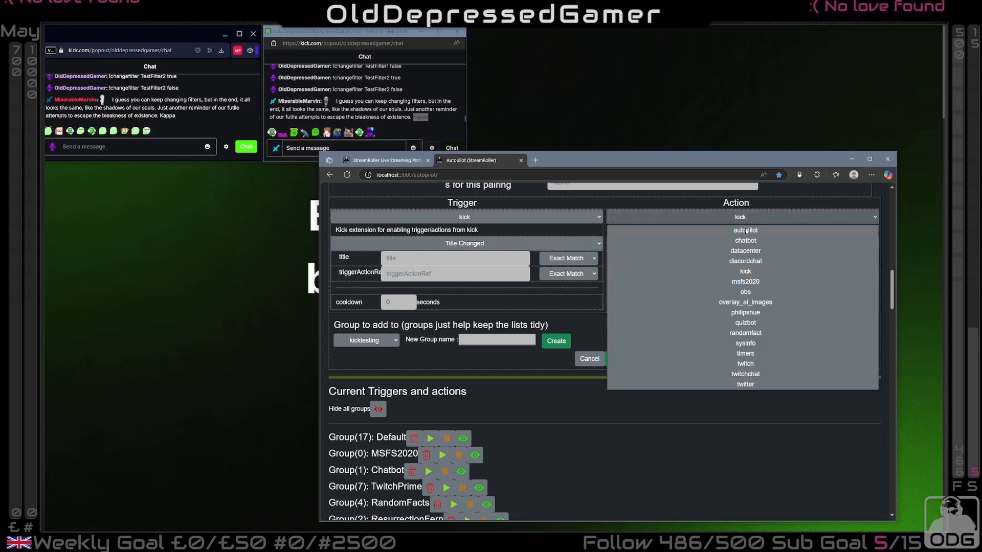
{"action": "left_click", "coordinate": [747, 385]}
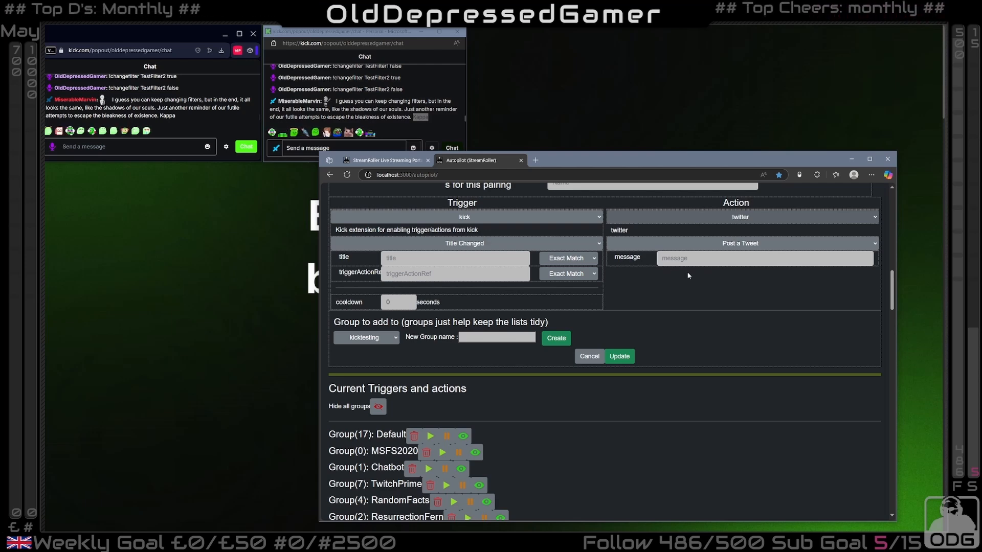
{"action": "left_click", "coordinate": [473, 243]}
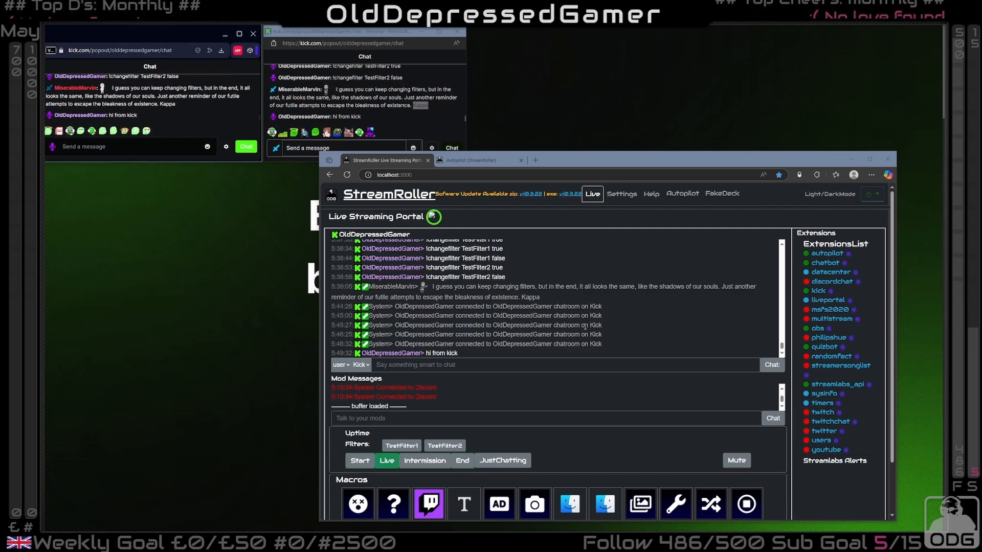
Reopen the Autopilot page to examine the pairing form's Kick Chat Message trigger fields, and return to the live portal
{"action": "left_click", "coordinate": [682, 194]}
{"action": "scroll", "coordinate": [605, 343], "scroll_direction": "down", "scroll_amount": 11}
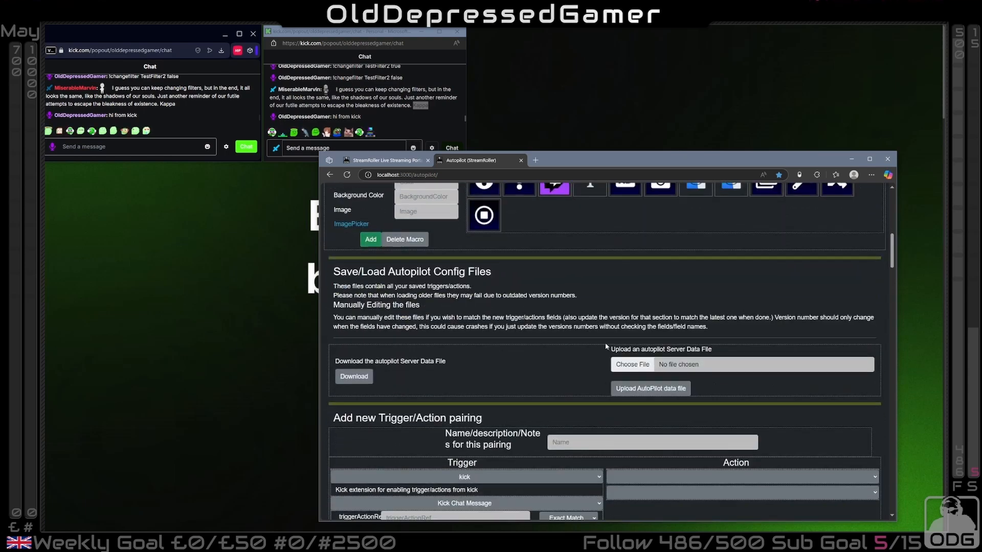
{"action": "scroll", "coordinate": [626, 350], "scroll_direction": "down", "scroll_amount": 2}
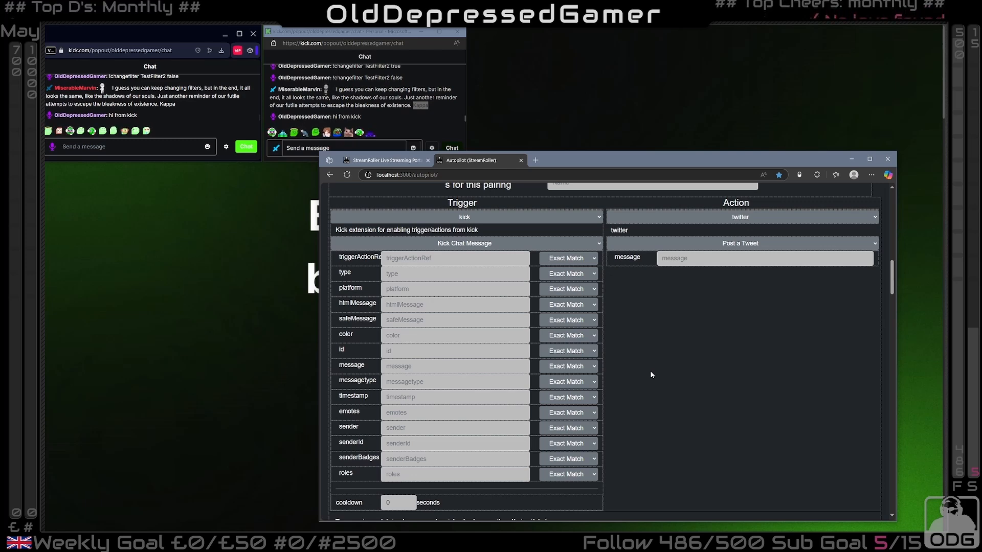
{"action": "scroll", "coordinate": [652, 375], "scroll_direction": "up", "scroll_amount": 15}
{"action": "left_click", "coordinate": [386, 161]}
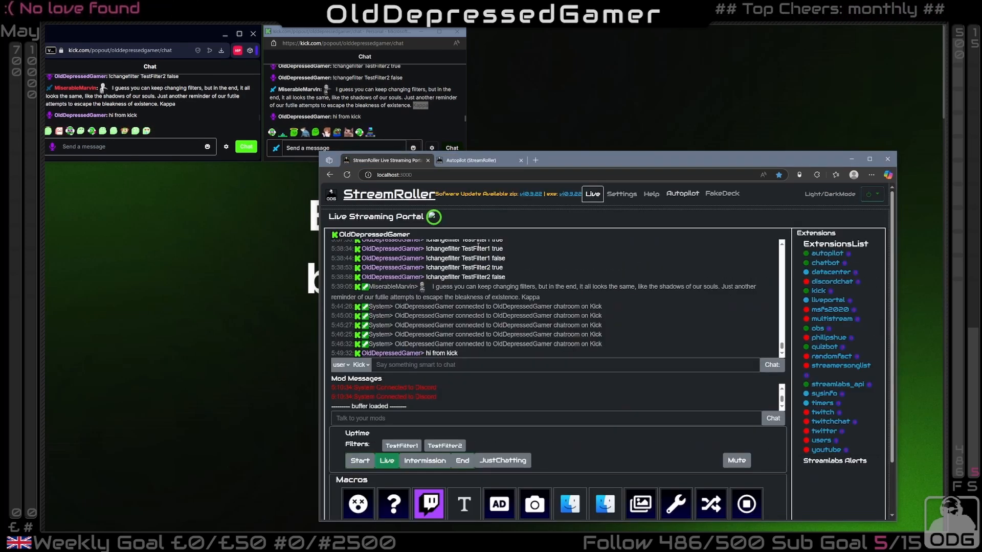